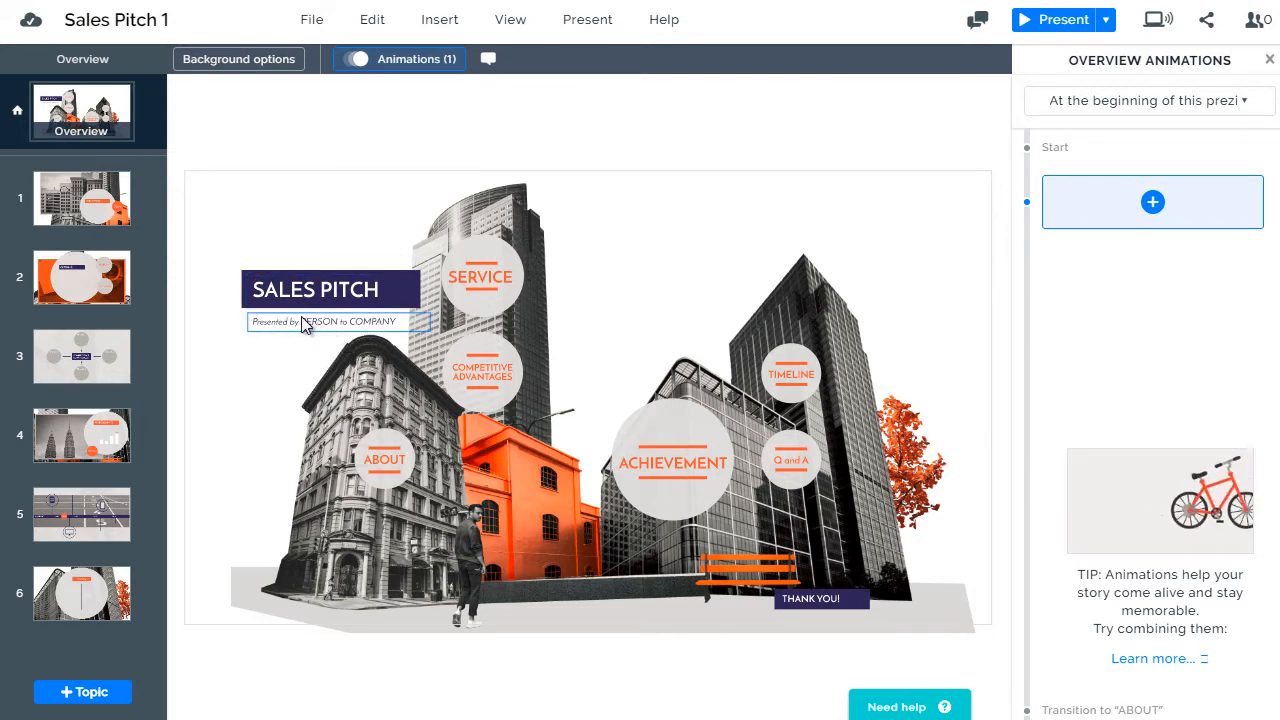
Step: Reposition the SALES PITCH banner just above the presenter line and add a Fade in animation to it at the beginning of the prezi
{"action": "left_click", "coordinate": [346, 296]}
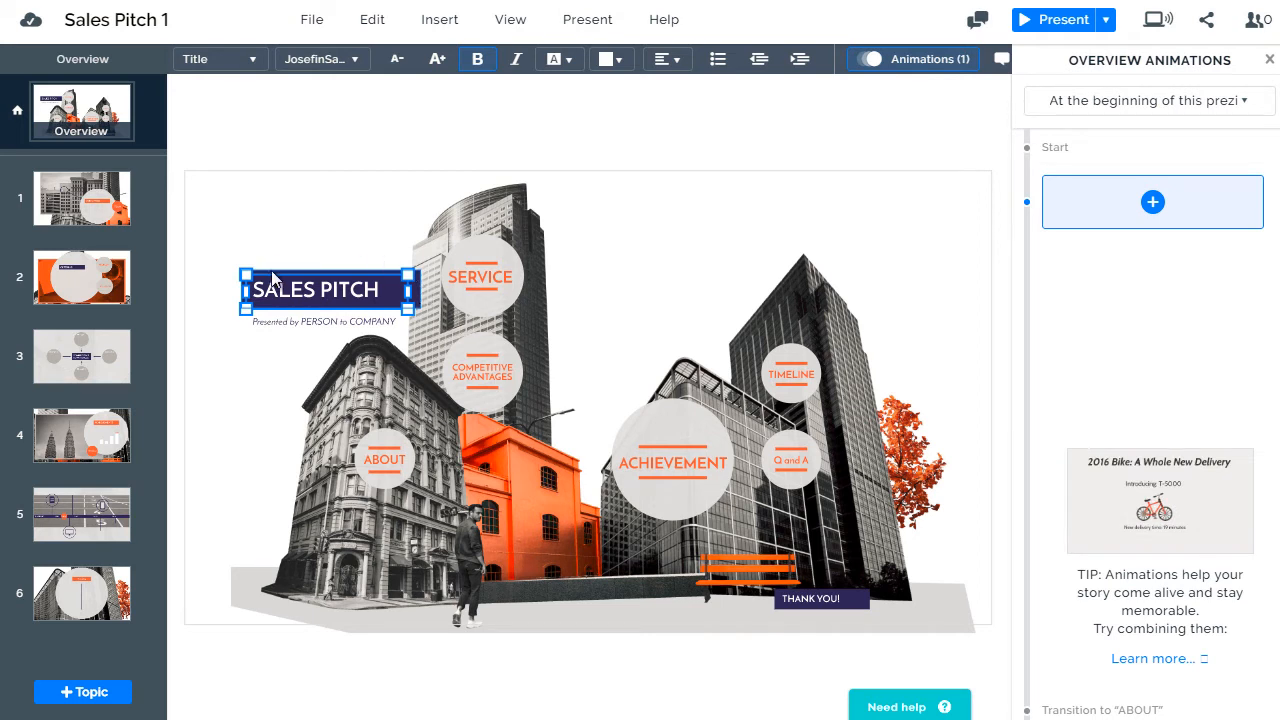
{"action": "left_click_drag", "start_coordinate": [306, 291], "coordinate": [1160, 200]}
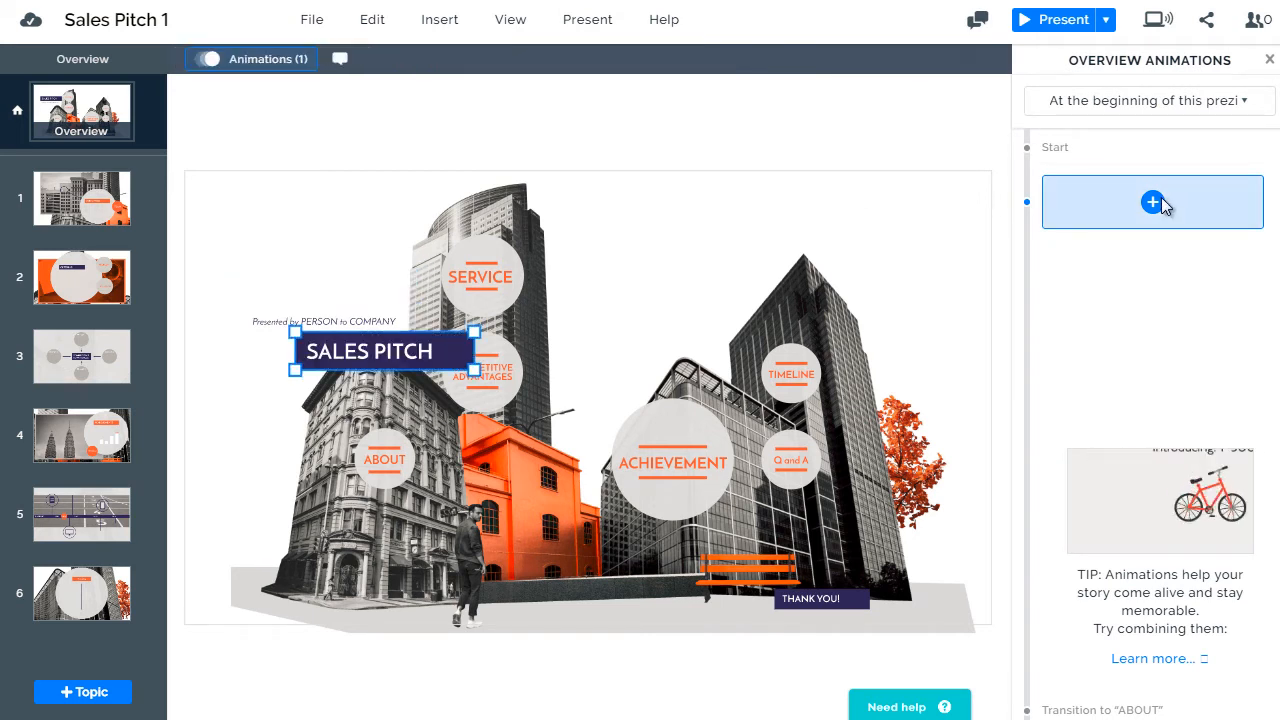
{"action": "left_click_drag", "start_coordinate": [414, 352], "coordinate": [358, 276]}
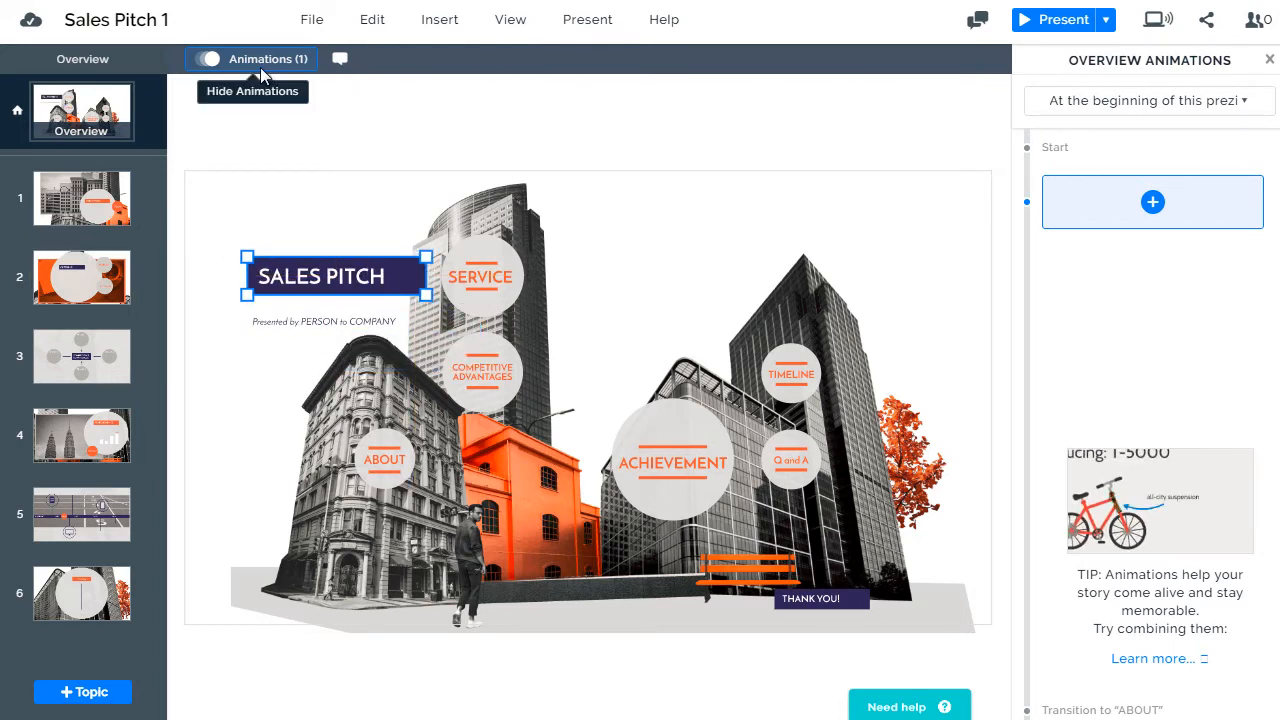
{"action": "left_click", "coordinate": [1152, 203]}
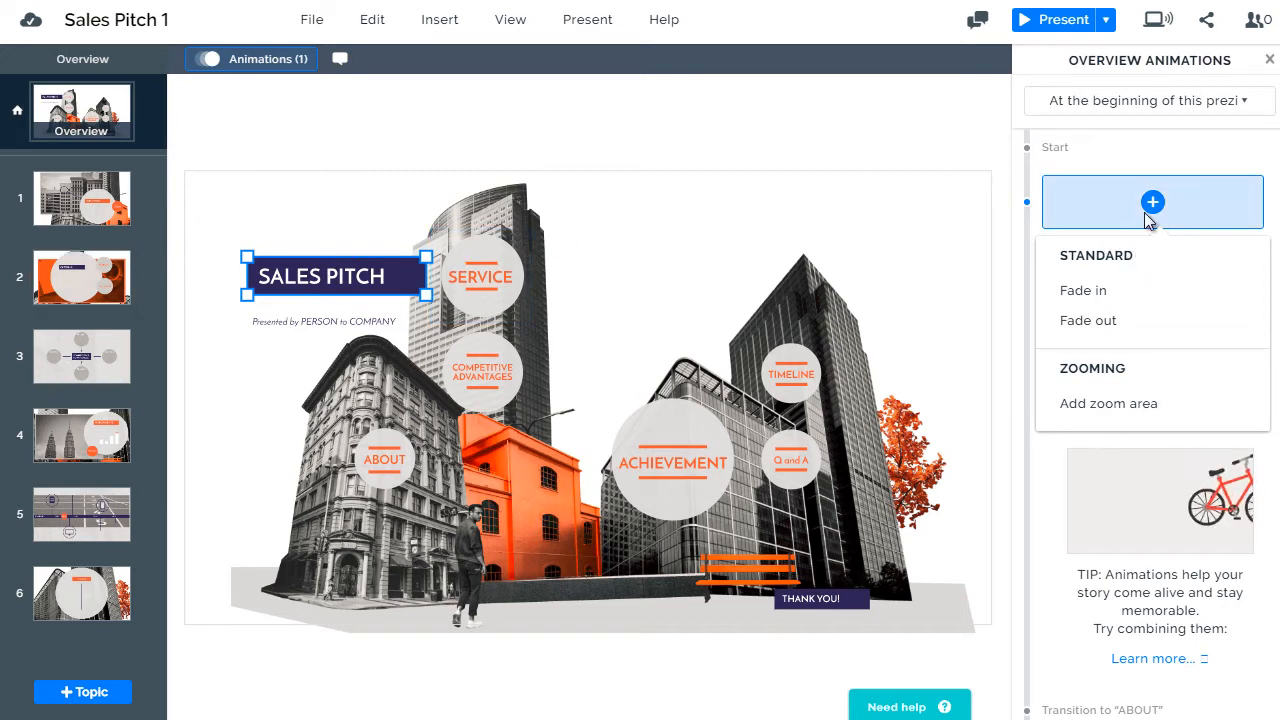
{"action": "left_click", "coordinate": [1106, 292]}
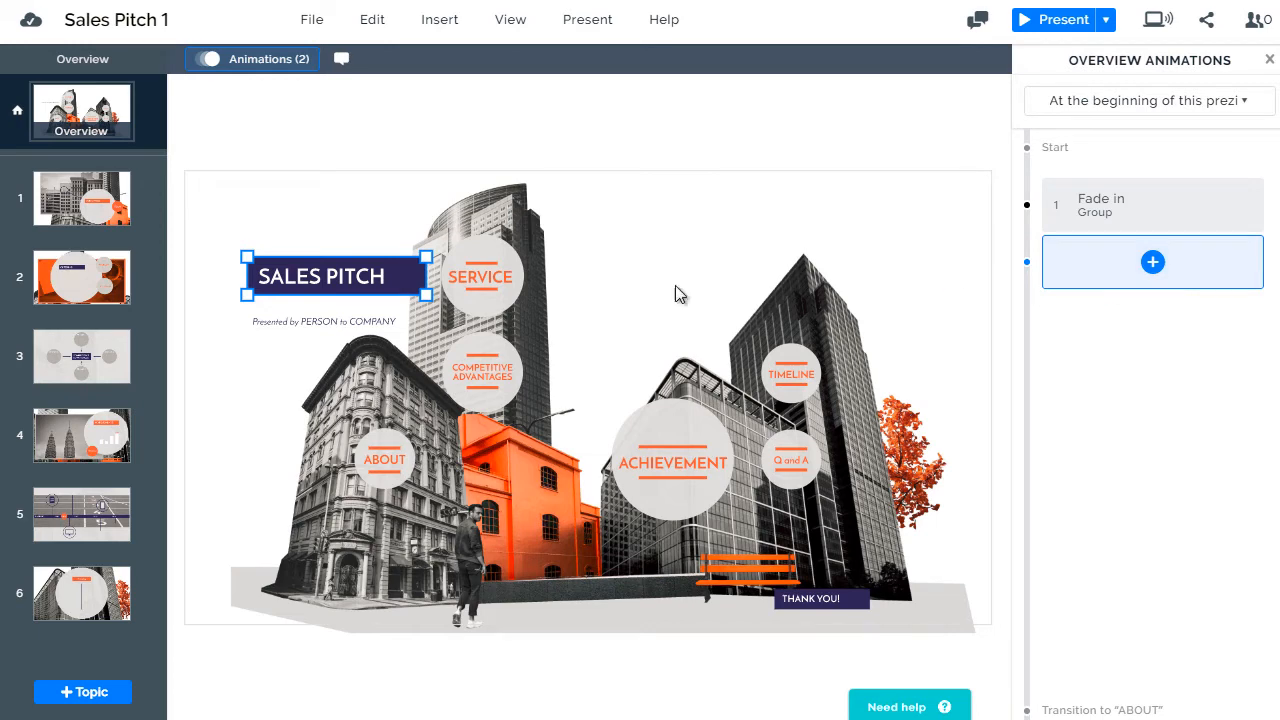
Step: Add a Fade in animation to the "Presented by PERSON to COMPANY" subtitle, following the title banner's animation
{"action": "left_click", "coordinate": [333, 322]}
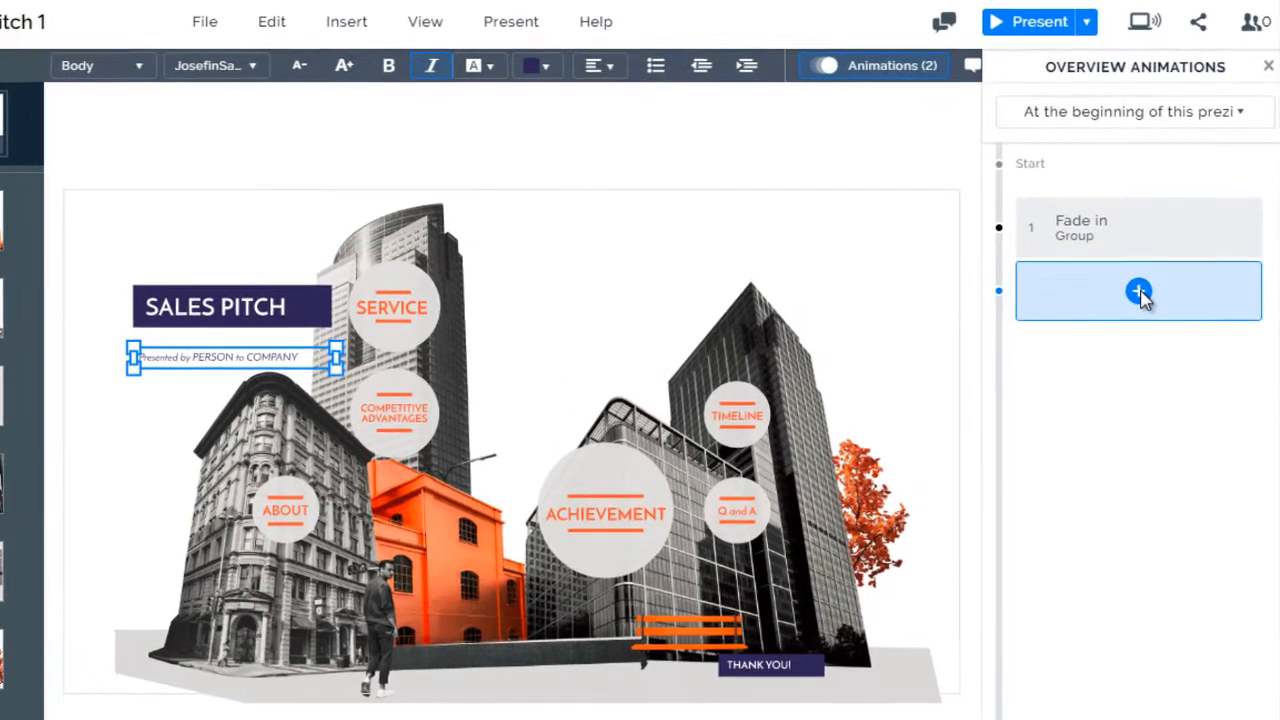
{"action": "left_click", "coordinate": [1153, 262]}
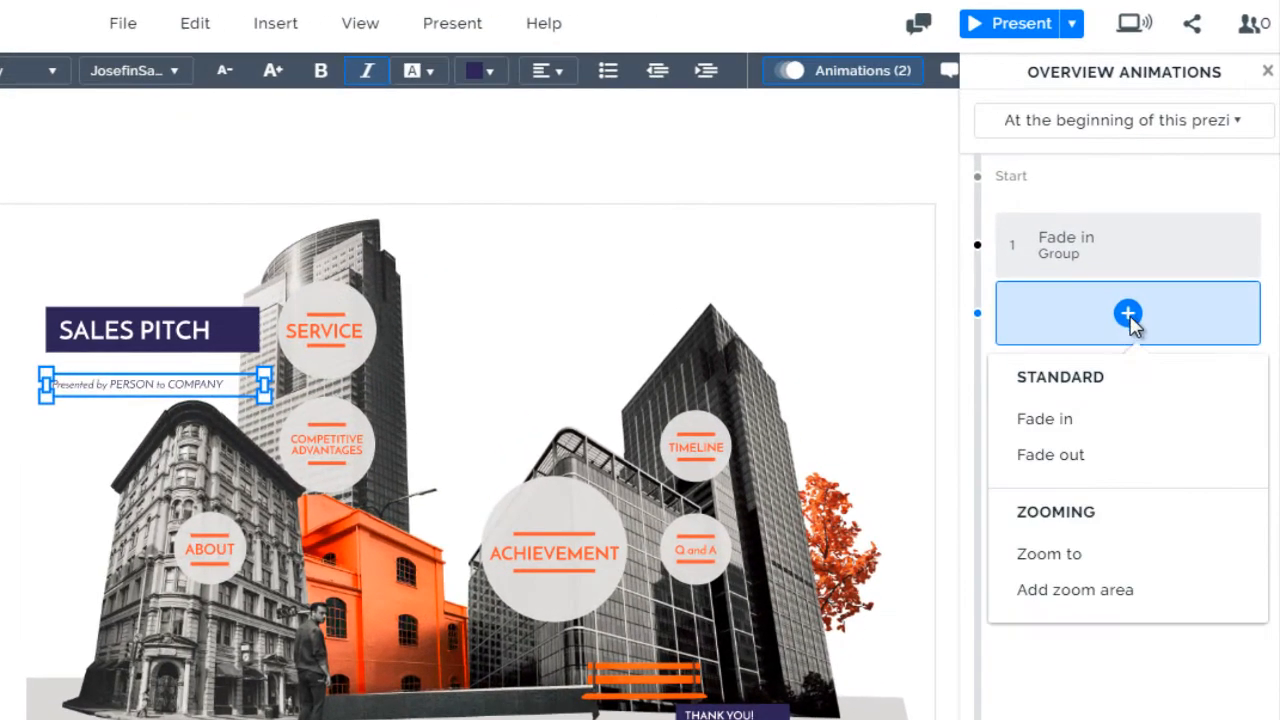
{"action": "left_click", "coordinate": [1088, 421]}
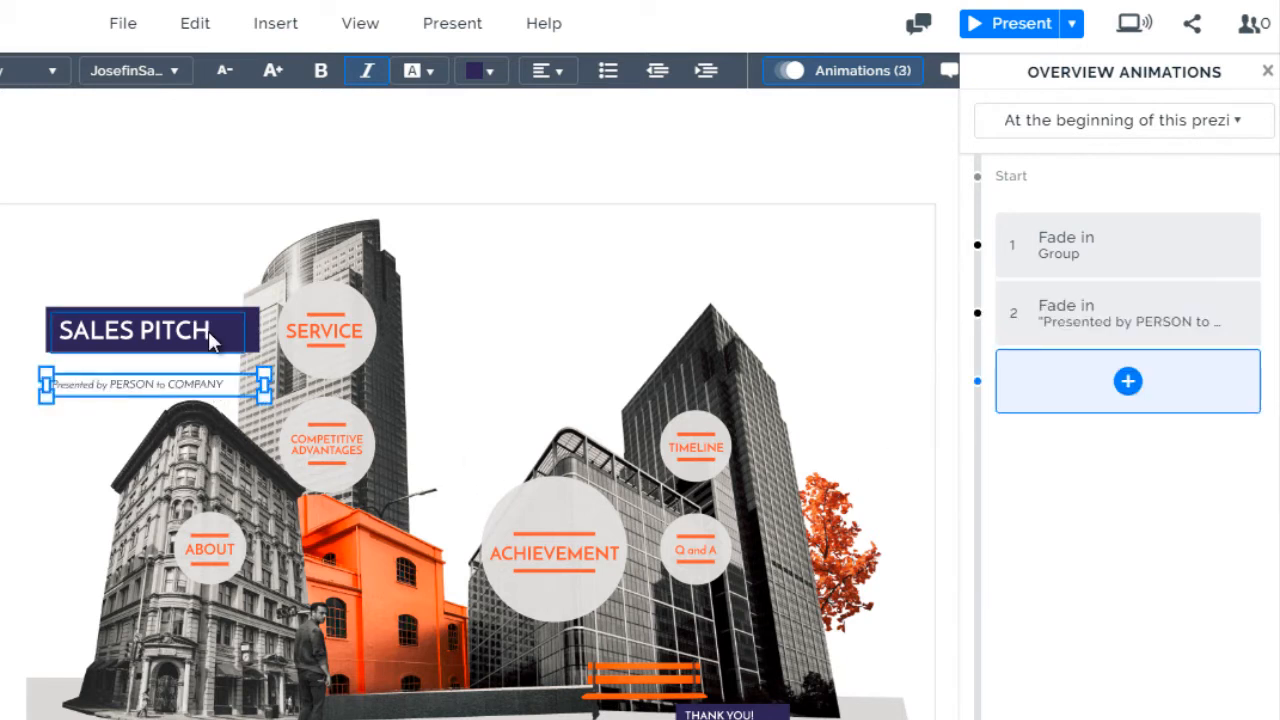
{"action": "left_click", "coordinate": [1130, 381]}
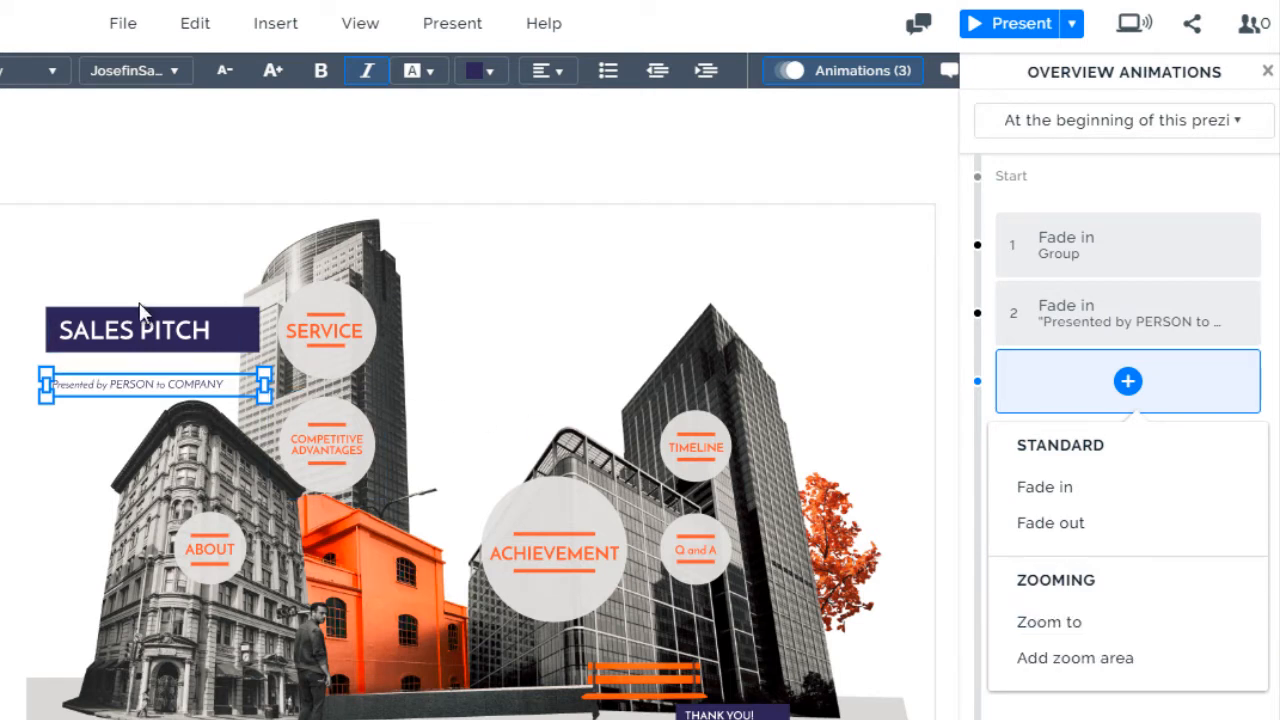
{"action": "left_click", "coordinate": [248, 163]}
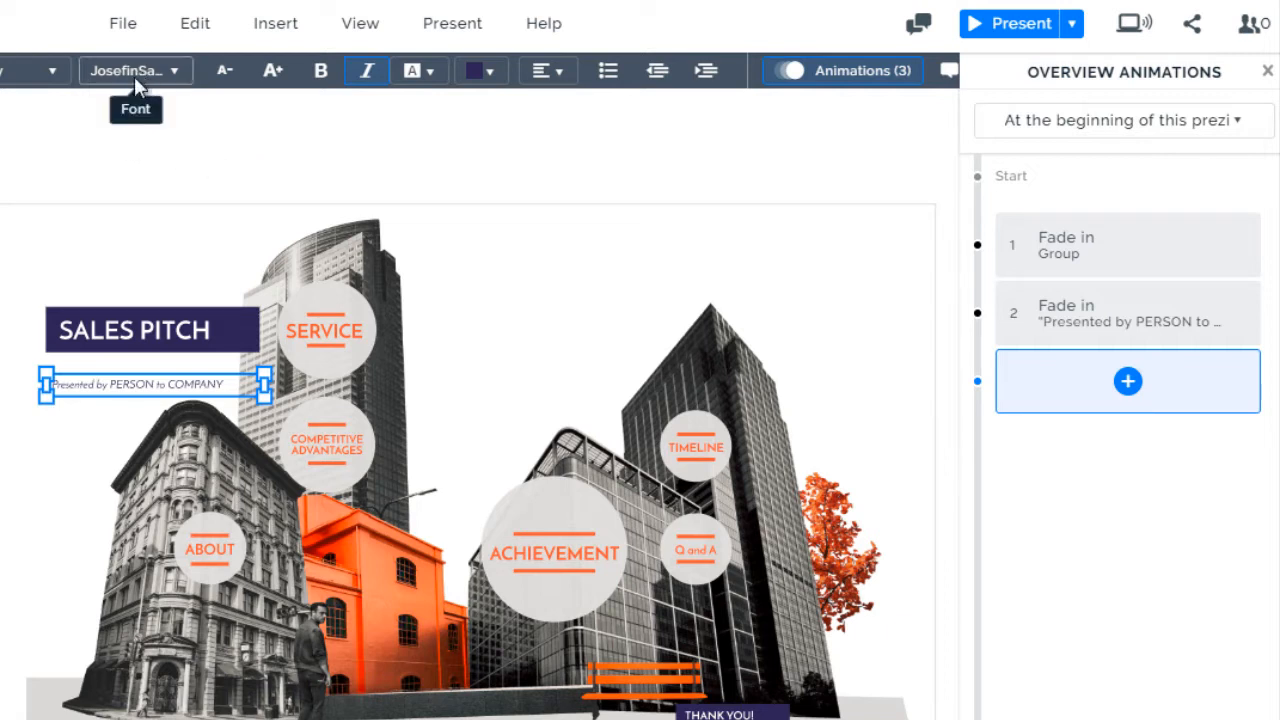
{"action": "left_click", "coordinate": [136, 195]}
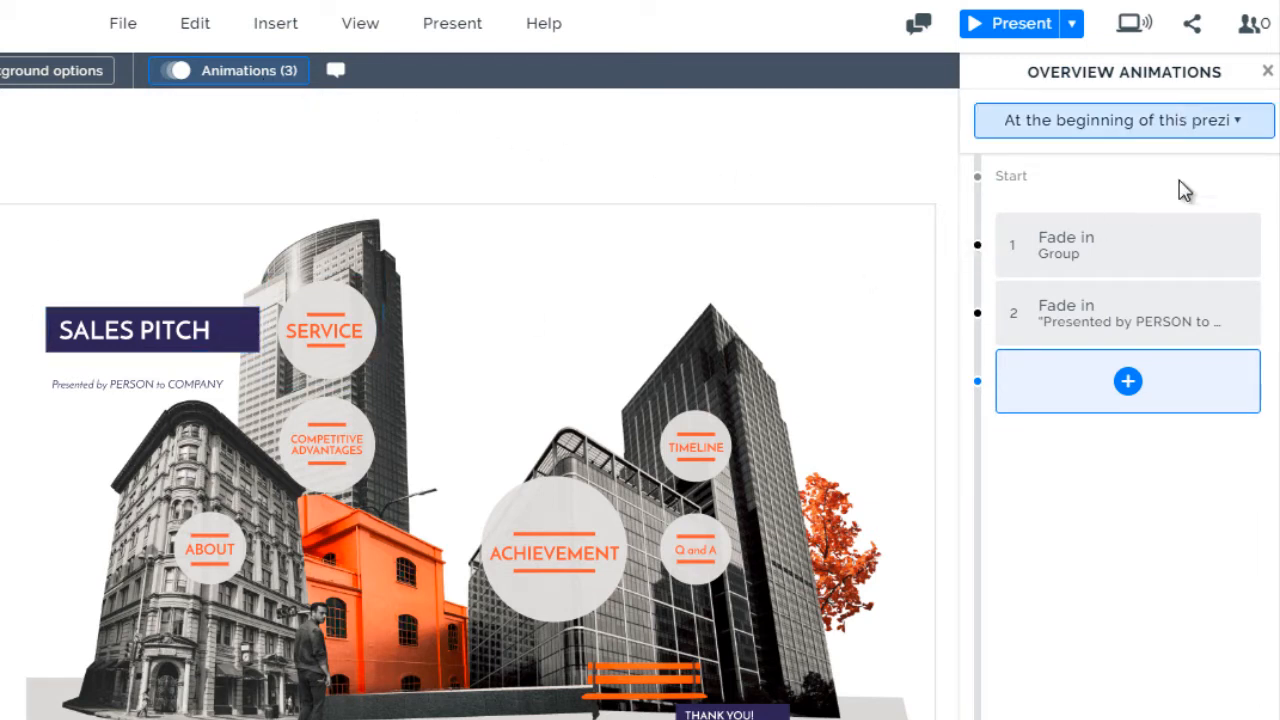
{"action": "left_click", "coordinate": [1097, 122]}
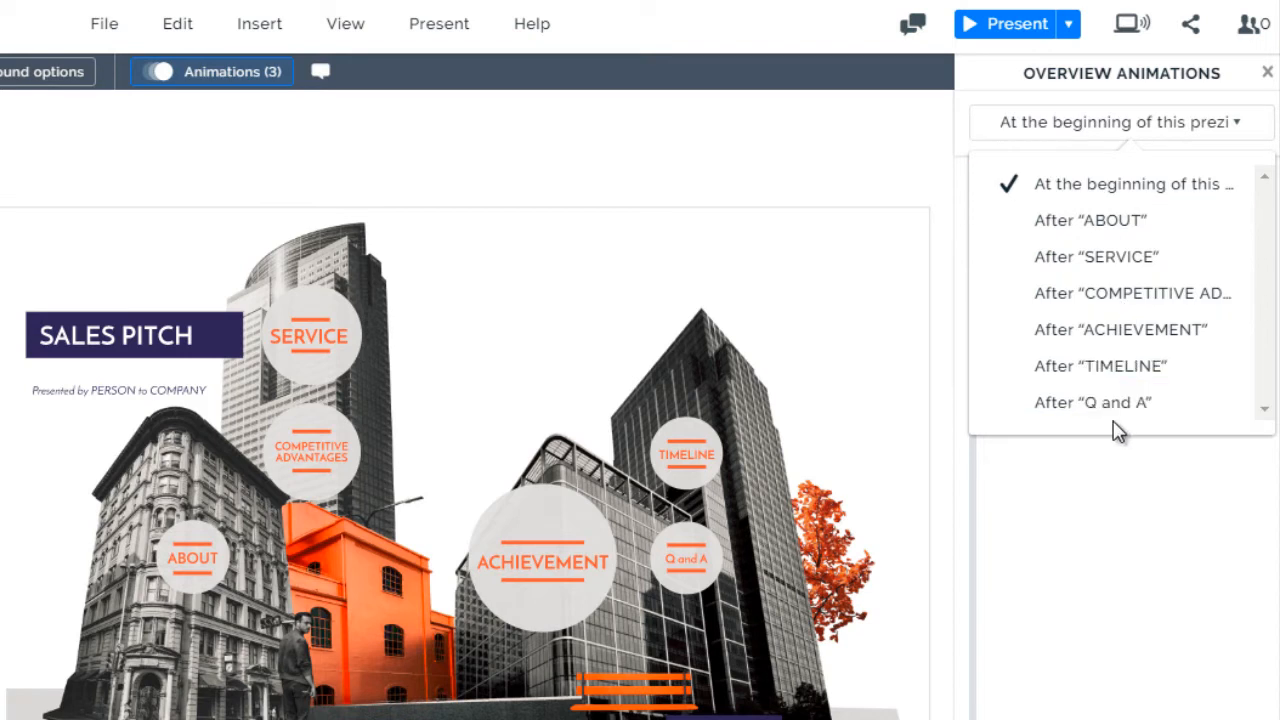
{"action": "left_click", "coordinate": [1069, 480]}
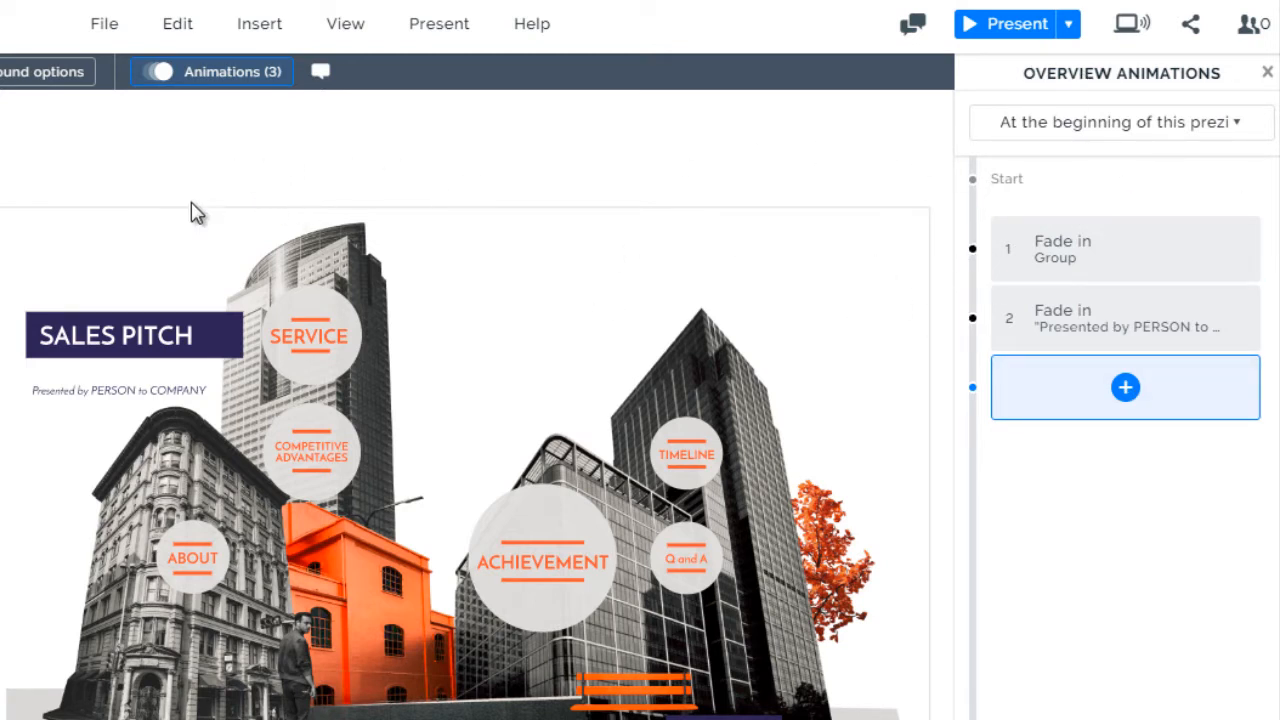
Step: In the ABOUT topic, change the OUR OFFICE heading to "Office Location" and the text below it to "Add text here"
{"action": "left_click", "coordinate": [2, 285]}
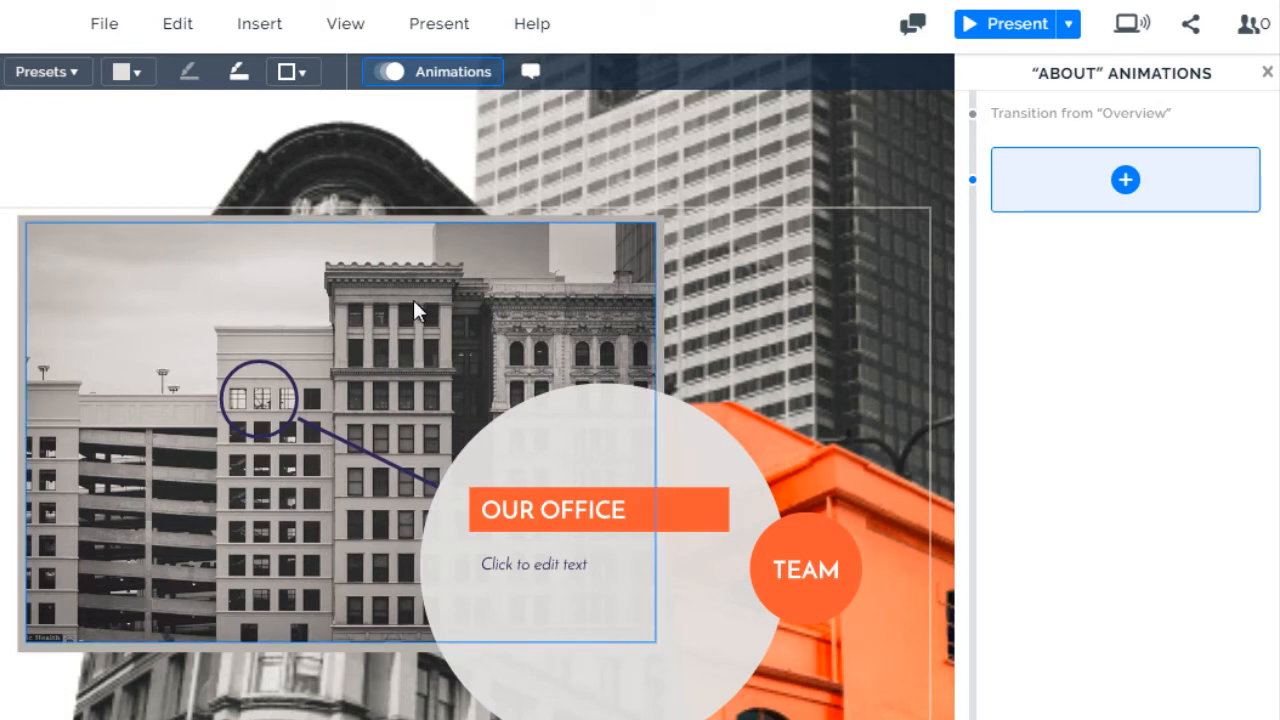
{"action": "left_click", "coordinate": [595, 520]}
{"action": "double_click", "coordinate": [597, 511]}
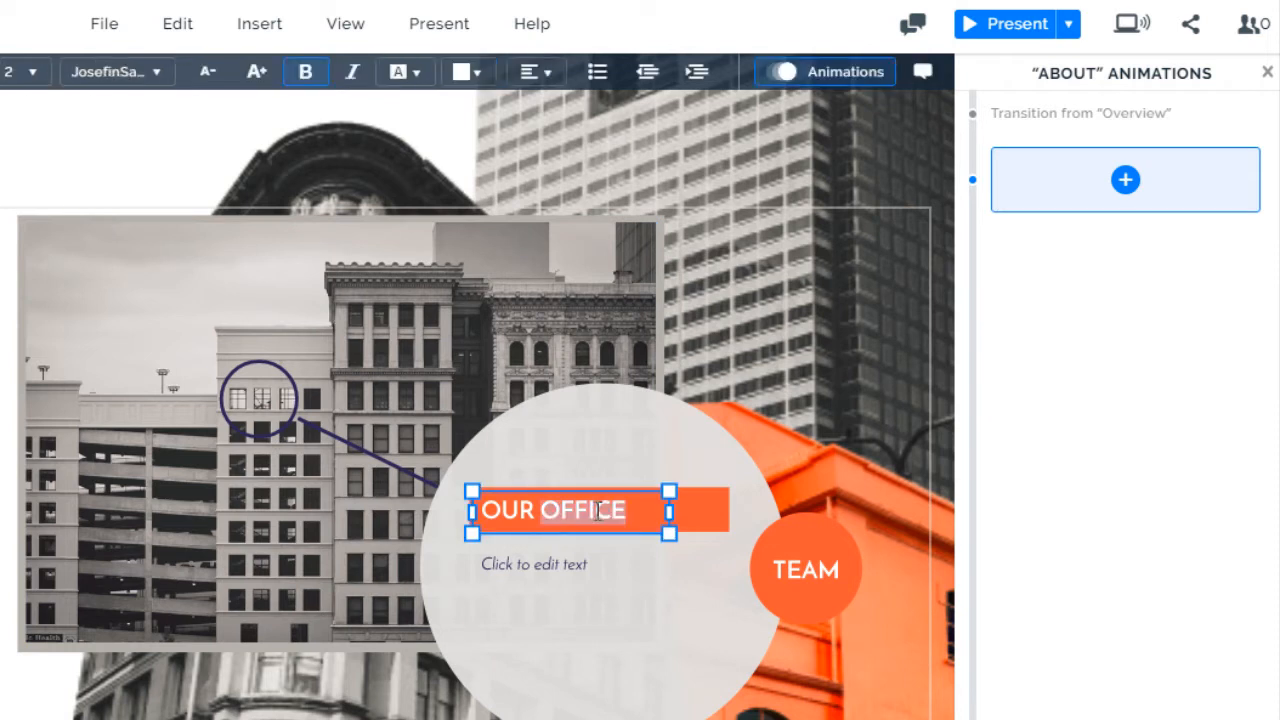
{"action": "left_click_drag", "start_coordinate": [638, 511], "coordinate": [490, 513]}
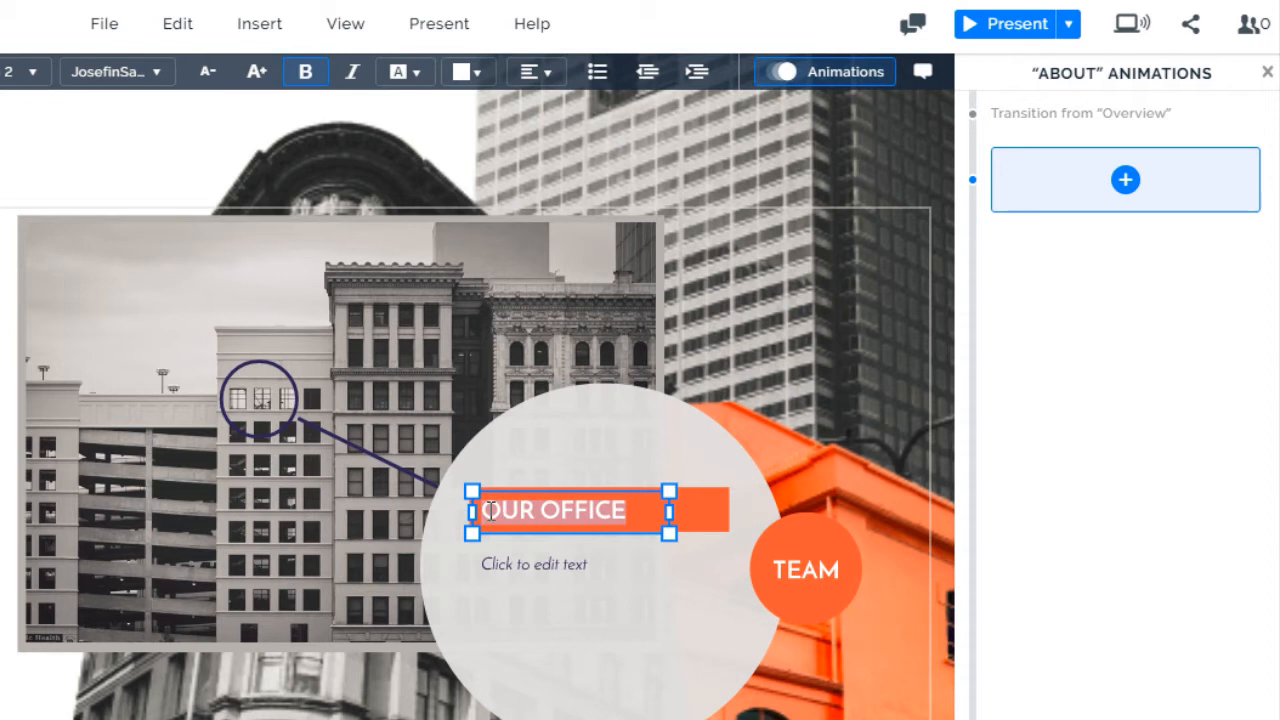
{"action": "type", "text": "Your "}
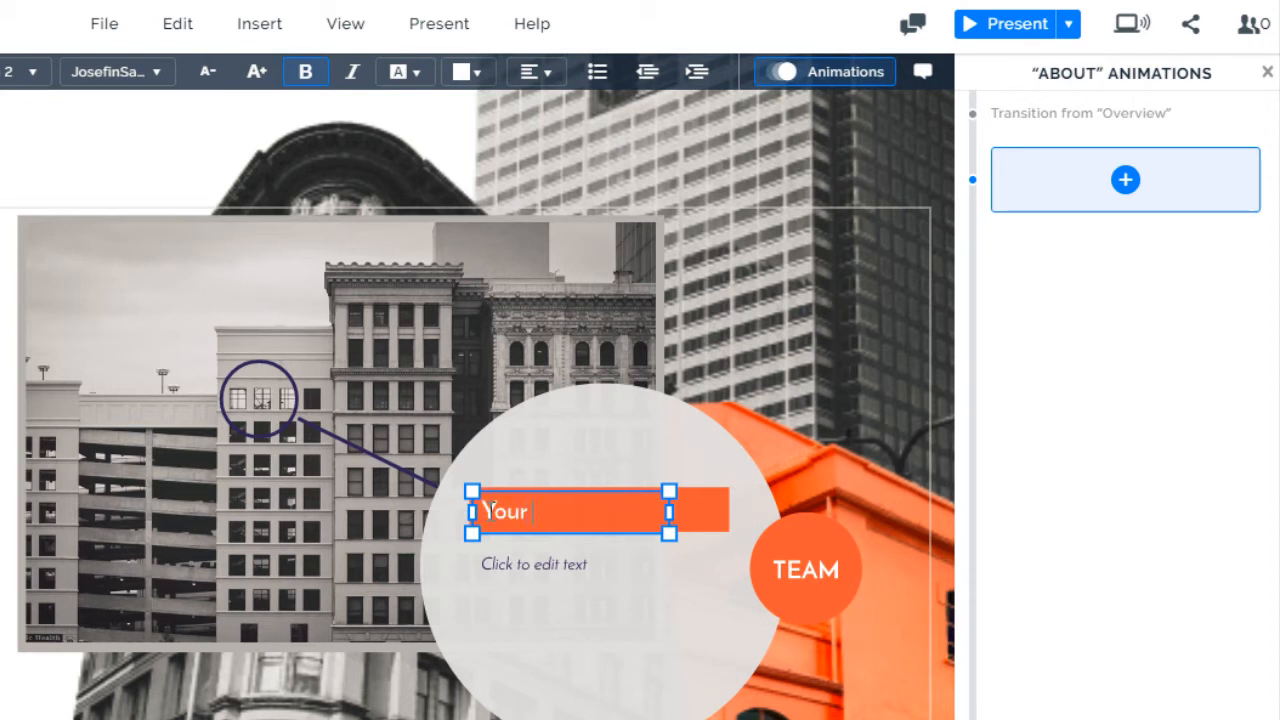
{"action": "type", "text": "Ofifc"}
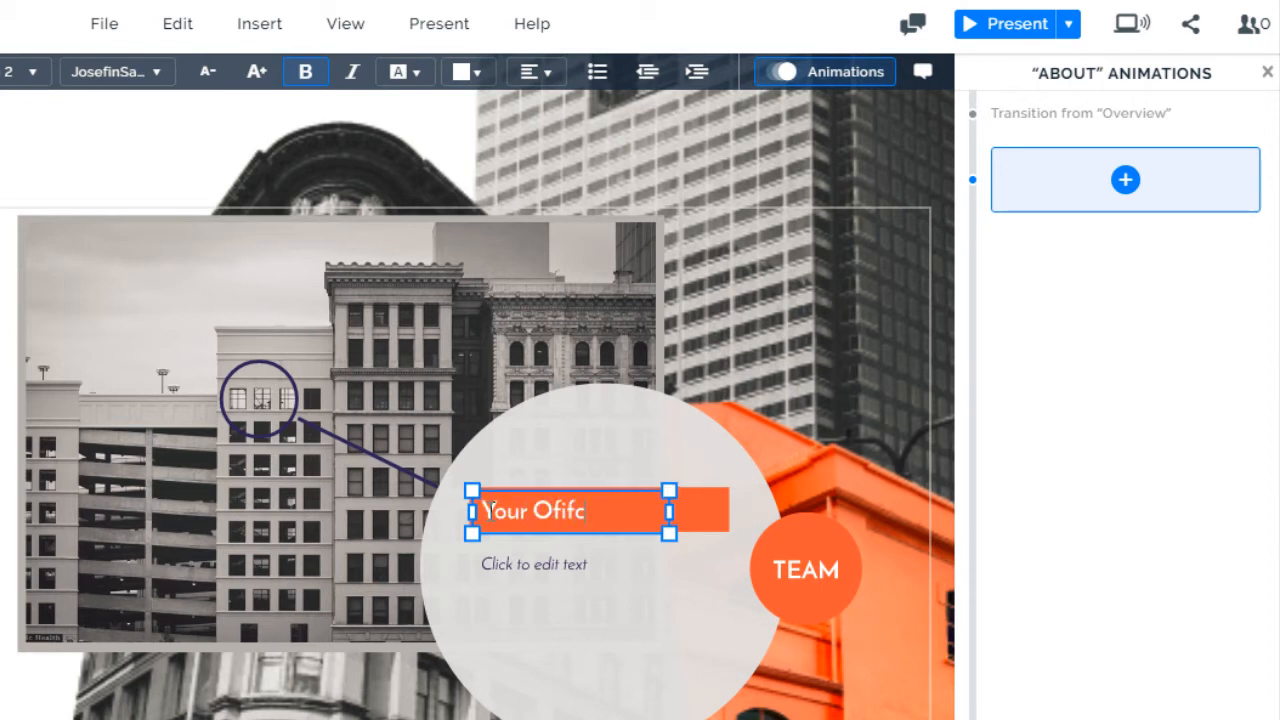
{"action": "key", "text": "ctrl+a"}
{"action": "type", "text": "Office Location"}
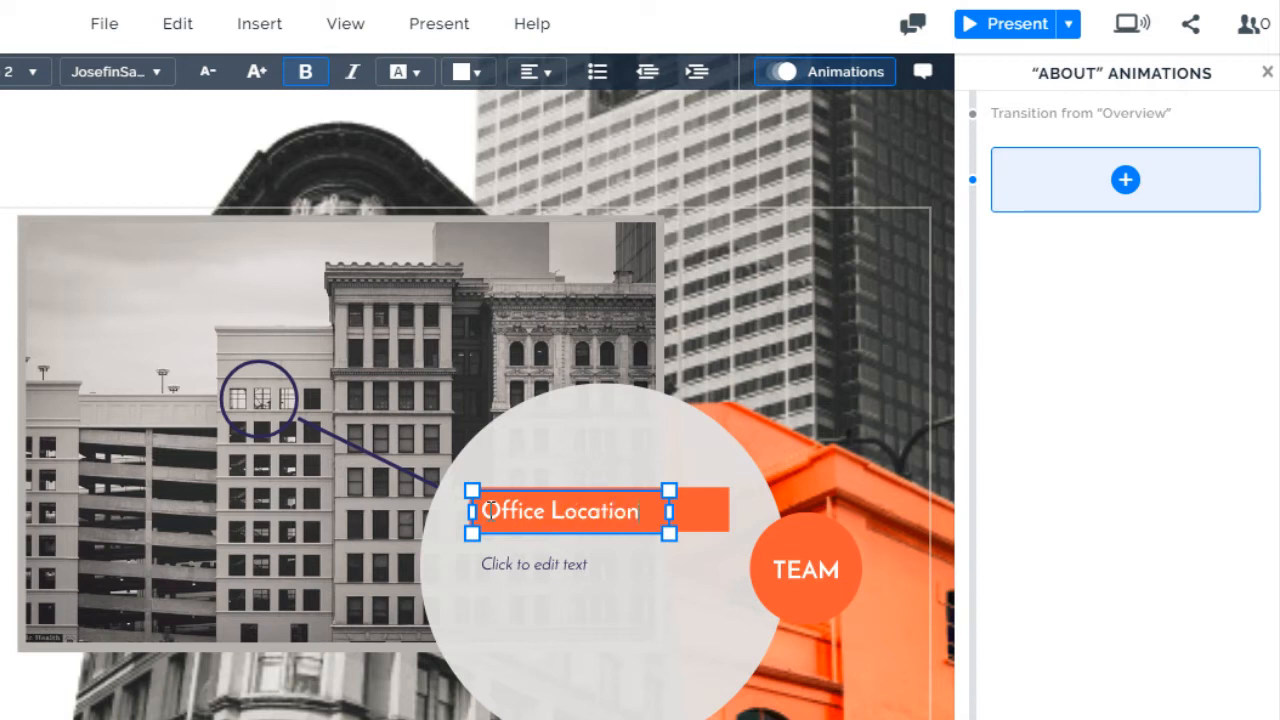
{"action": "left_click", "coordinate": [580, 564]}
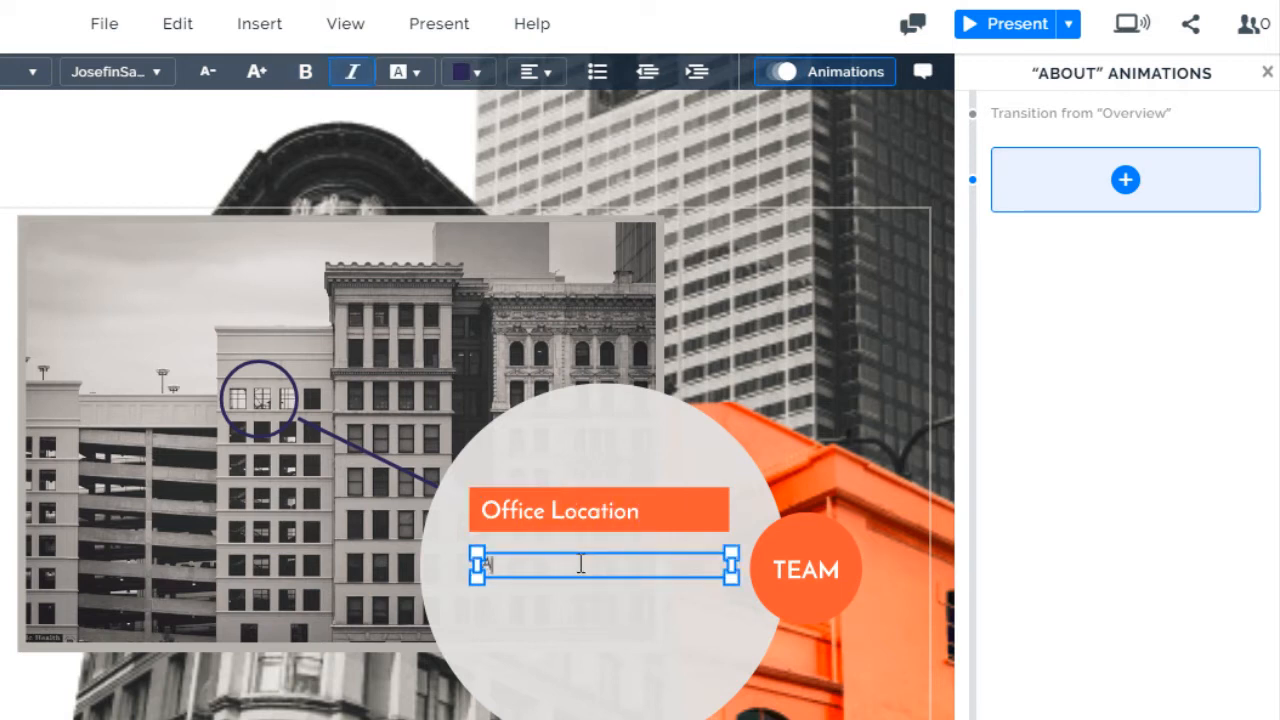
{"action": "type", "text": "dd text here"}
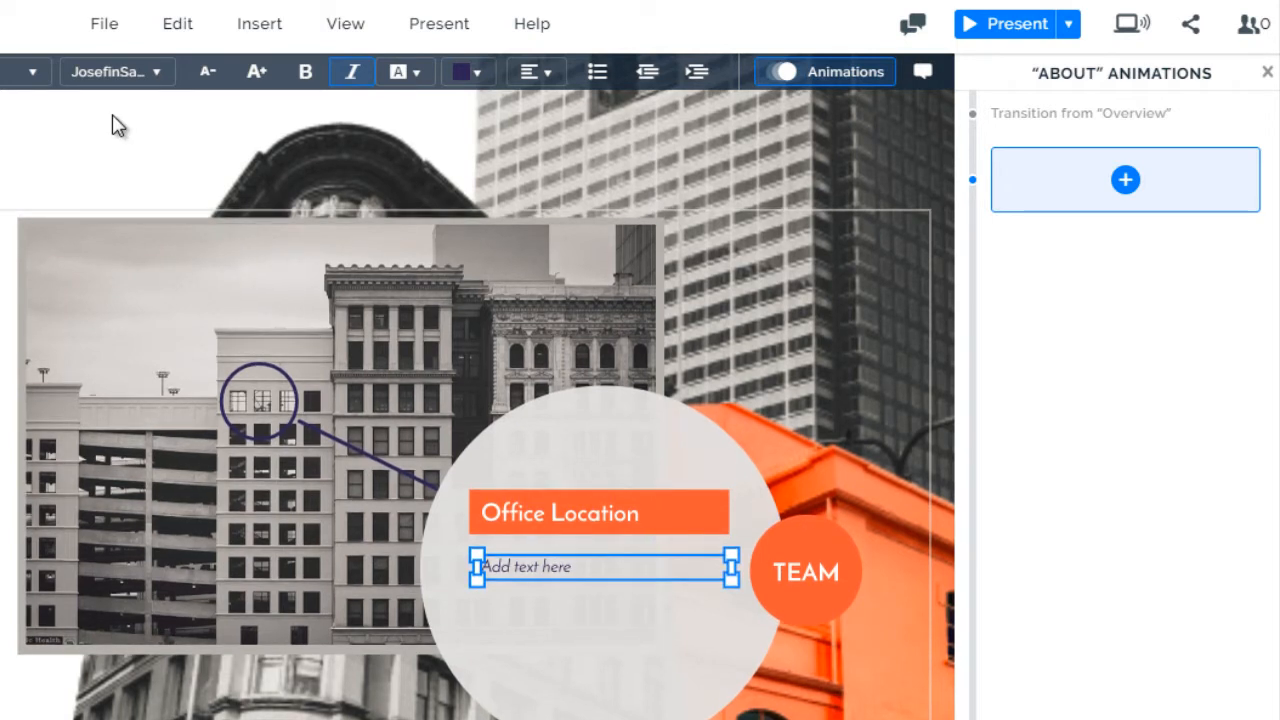
Step: Insert the icon of a person working on a laptop from the light-prezi symbols and place it below the text in the grey circle
{"action": "left_click", "coordinate": [250, 24]}
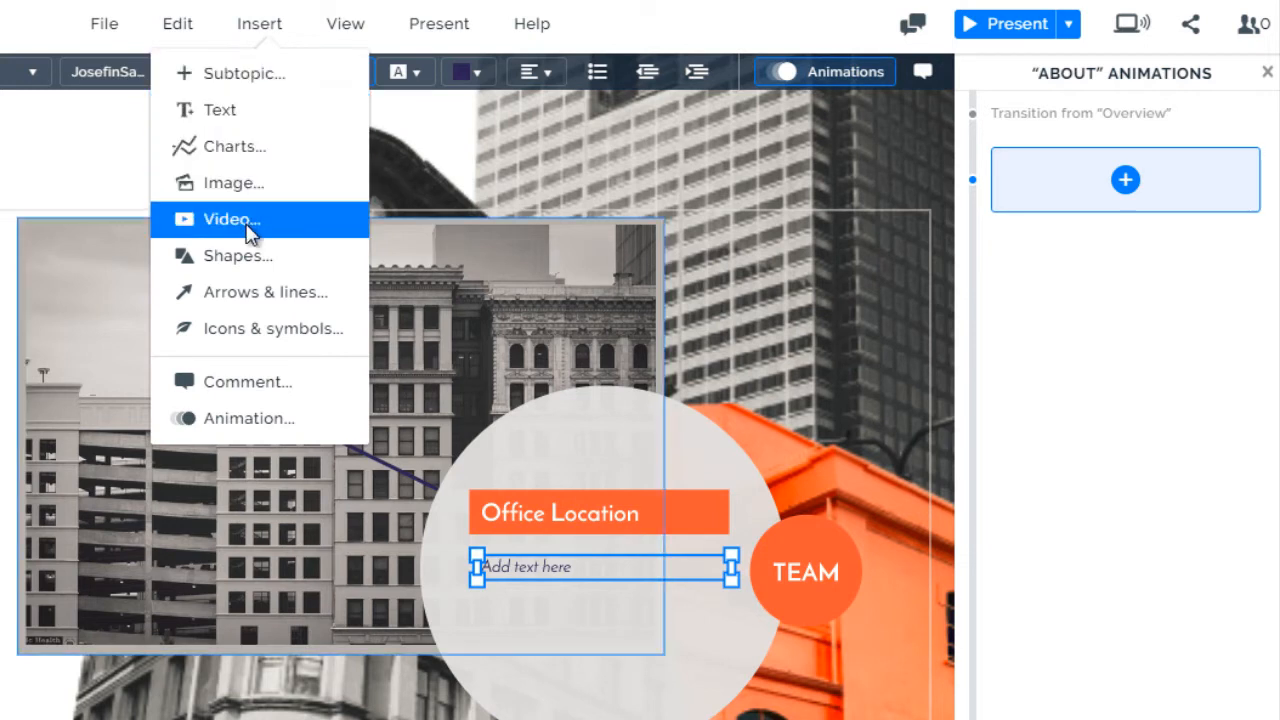
{"action": "left_click", "coordinate": [273, 333]}
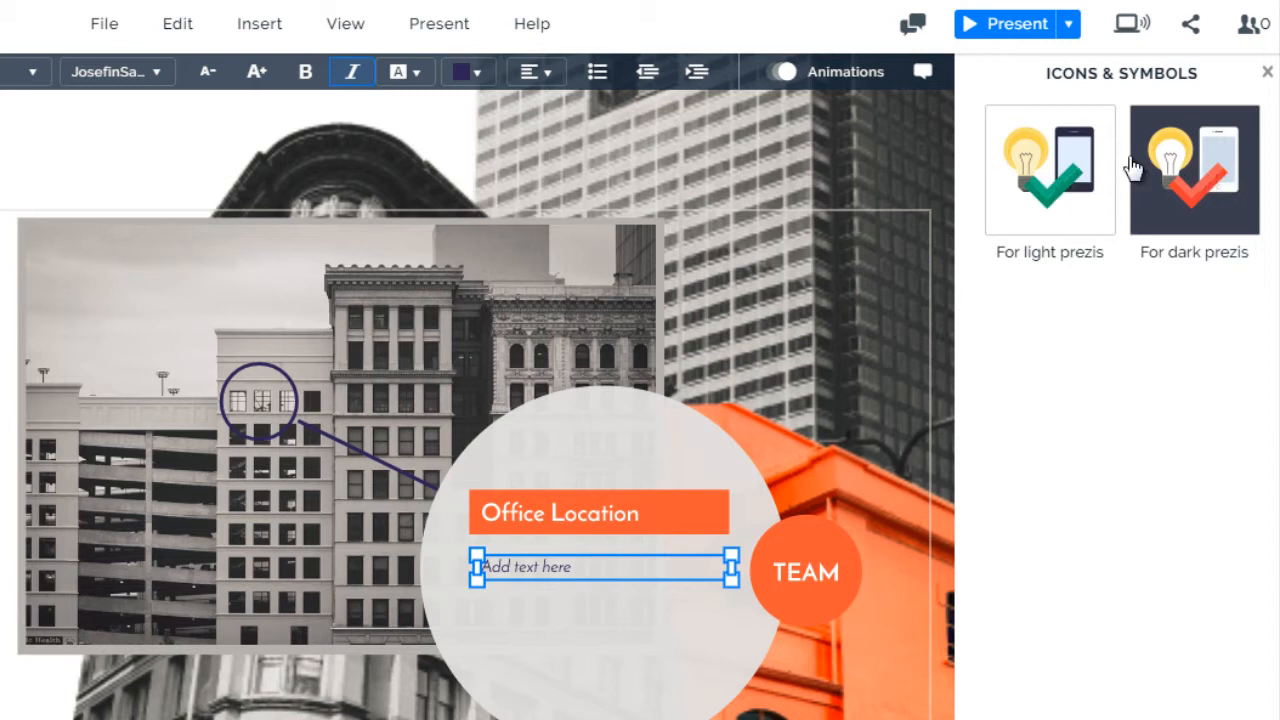
{"action": "left_click", "coordinate": [1210, 212]}
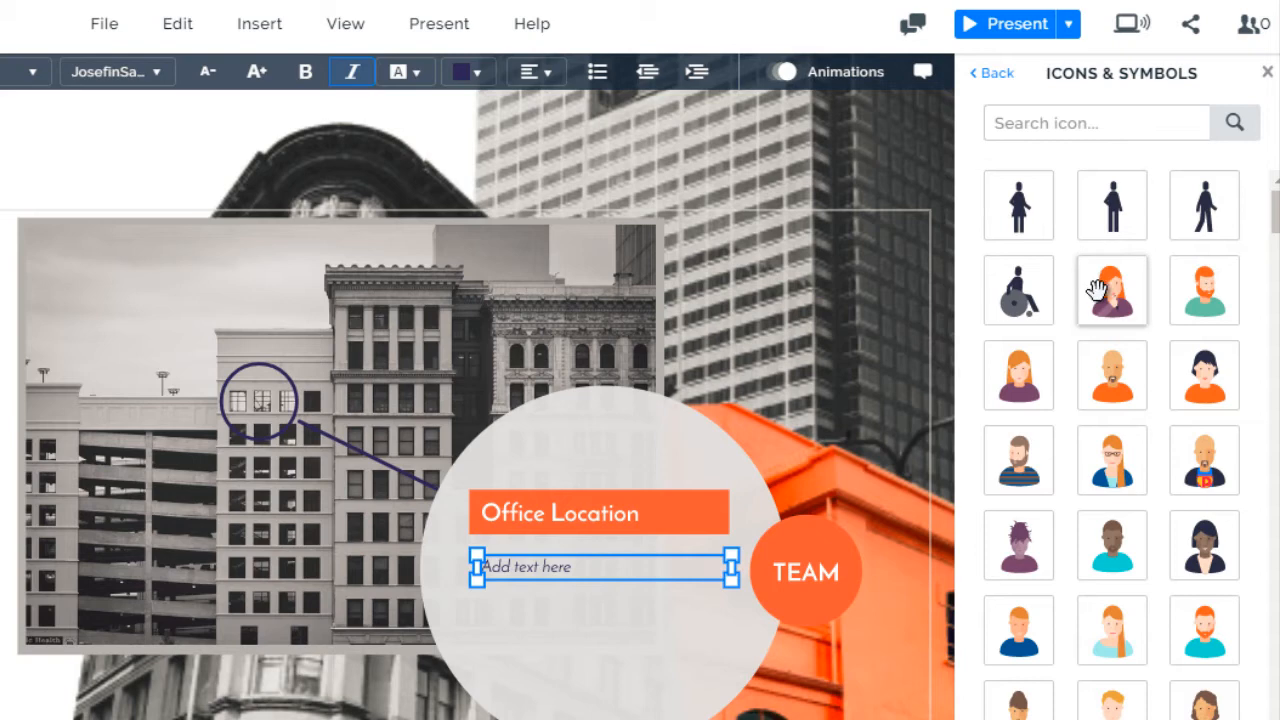
{"action": "scroll", "coordinate": [1097, 290], "scroll_direction": "down", "scroll_amount": 10}
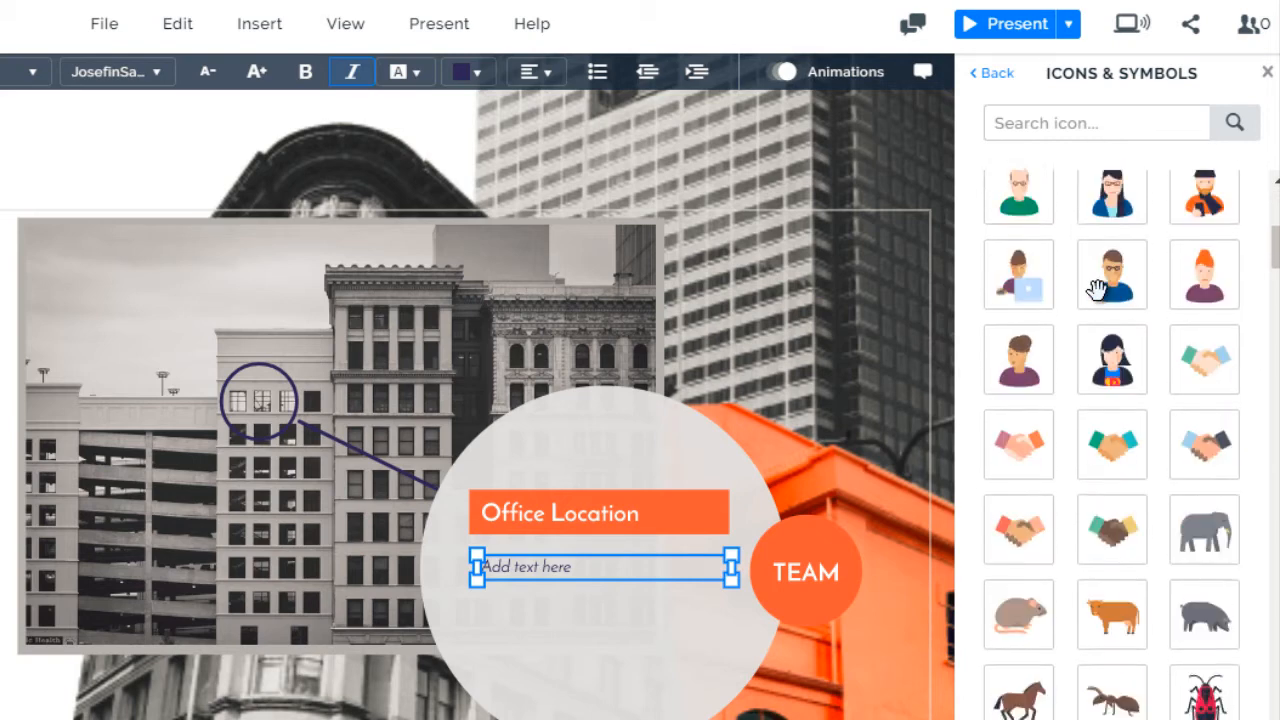
{"action": "scroll", "coordinate": [1097, 290], "scroll_direction": "up", "scroll_amount": 3}
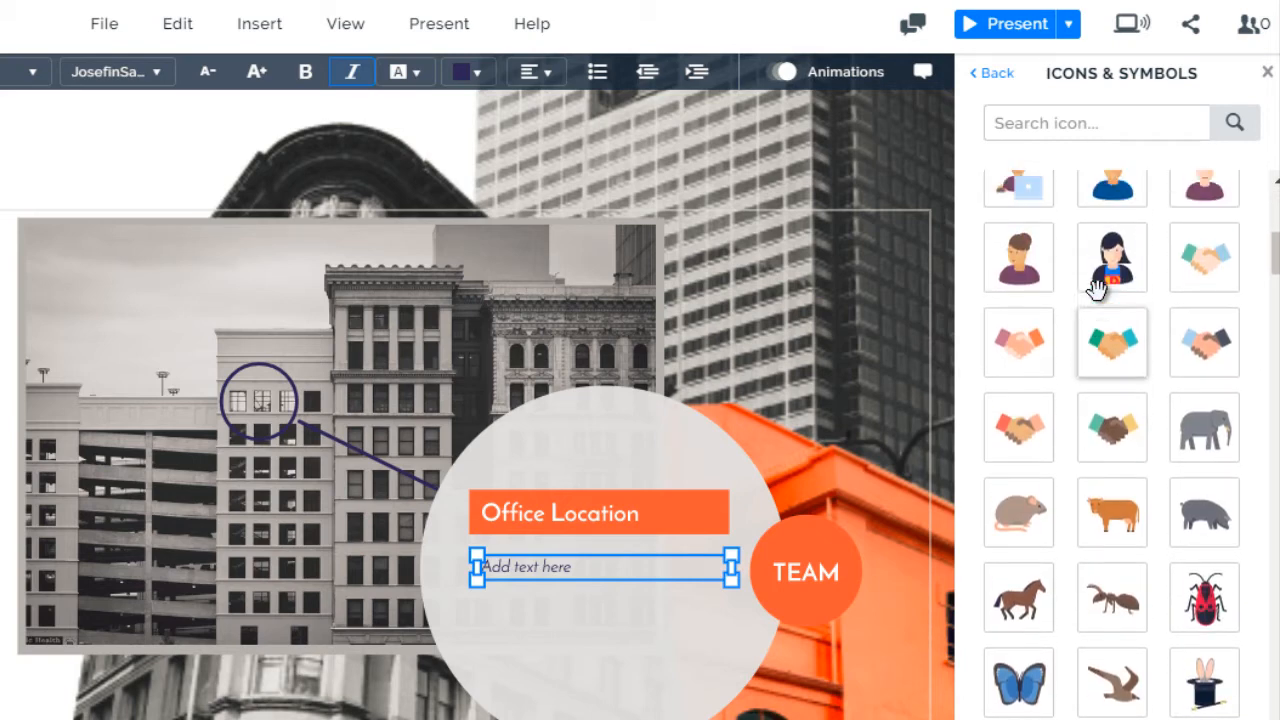
{"action": "left_click", "coordinate": [1028, 285]}
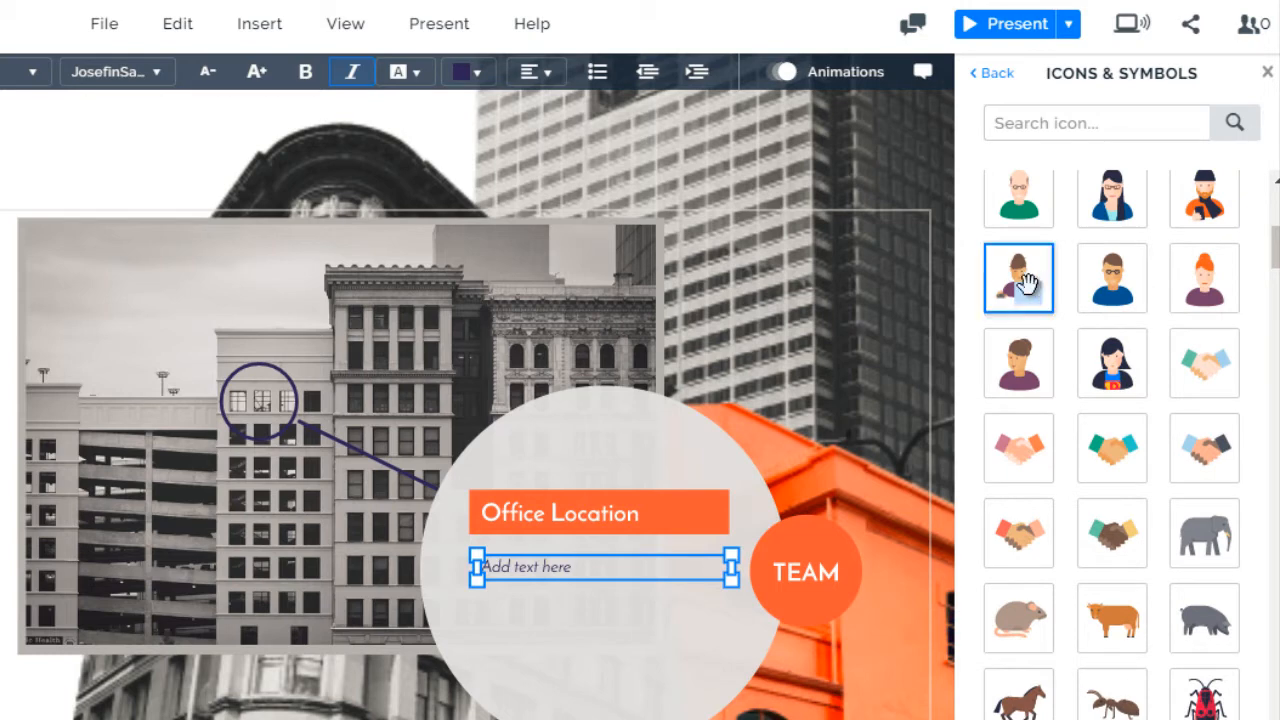
{"action": "left_click_drag", "start_coordinate": [1028, 285], "coordinate": [600, 645]}
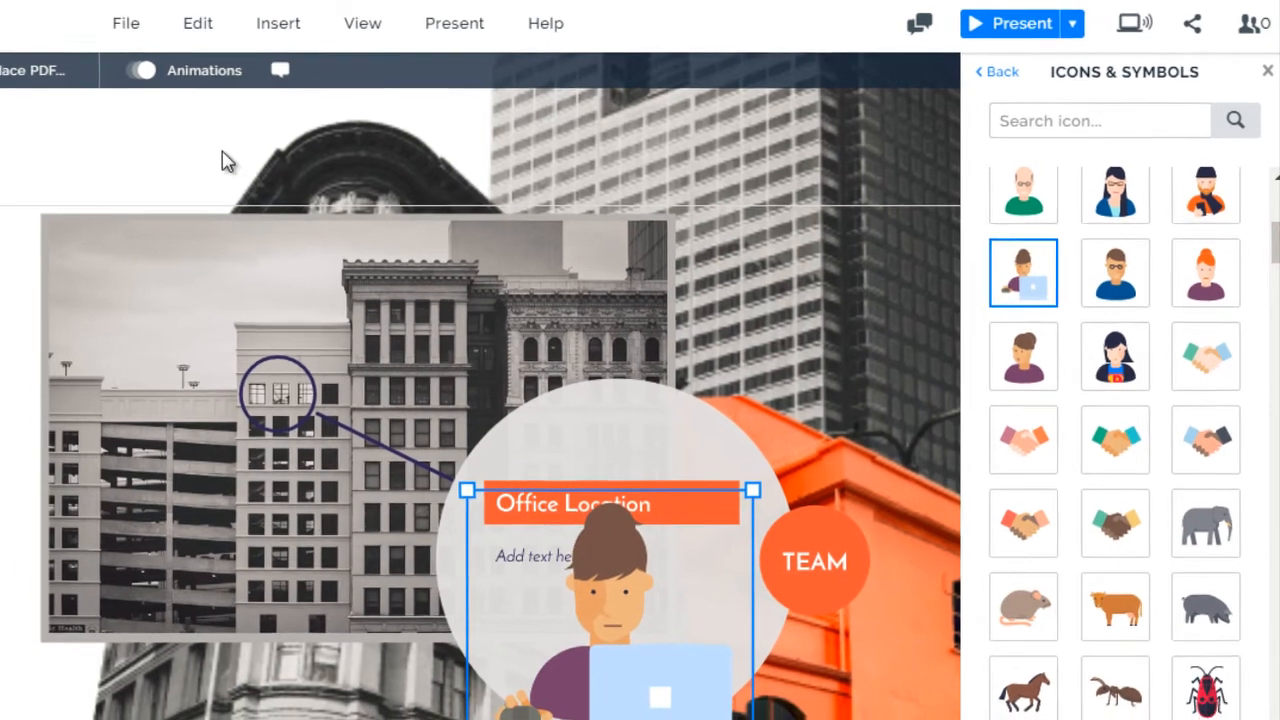
{"action": "left_click", "coordinate": [208, 163]}
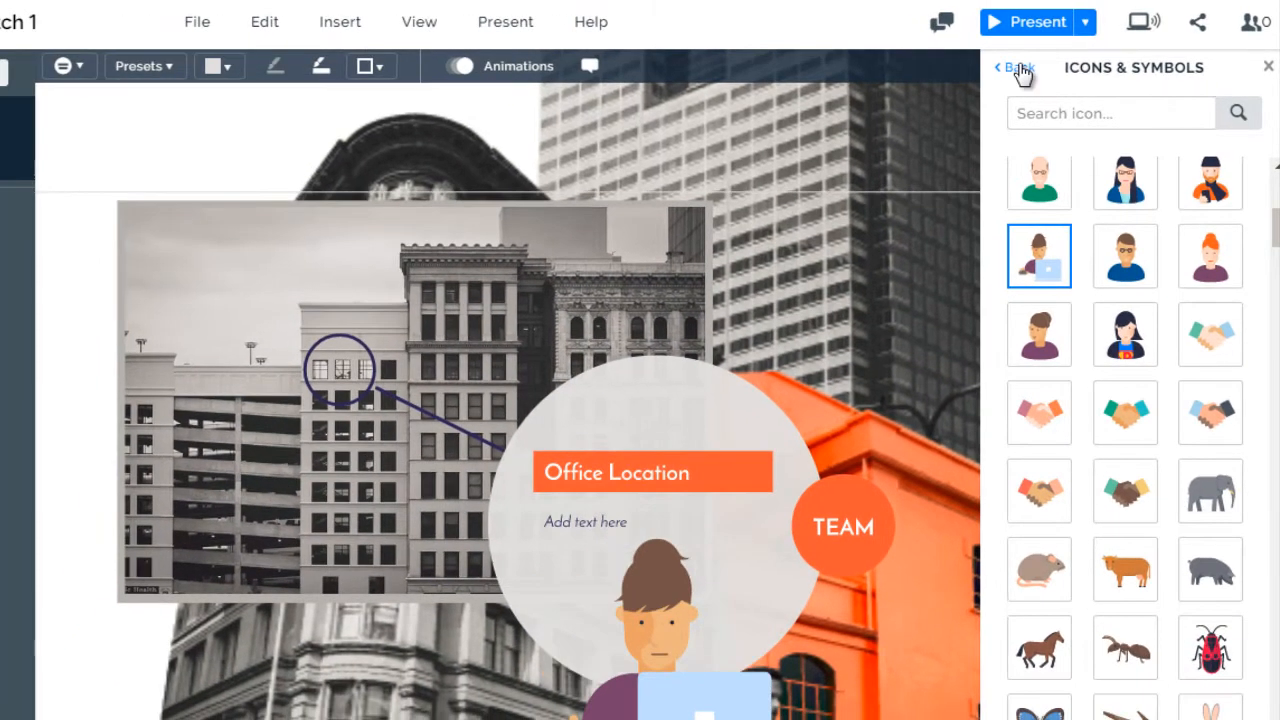
{"action": "left_click", "coordinate": [1020, 68]}
{"action": "left_click", "coordinate": [1210, 165]}
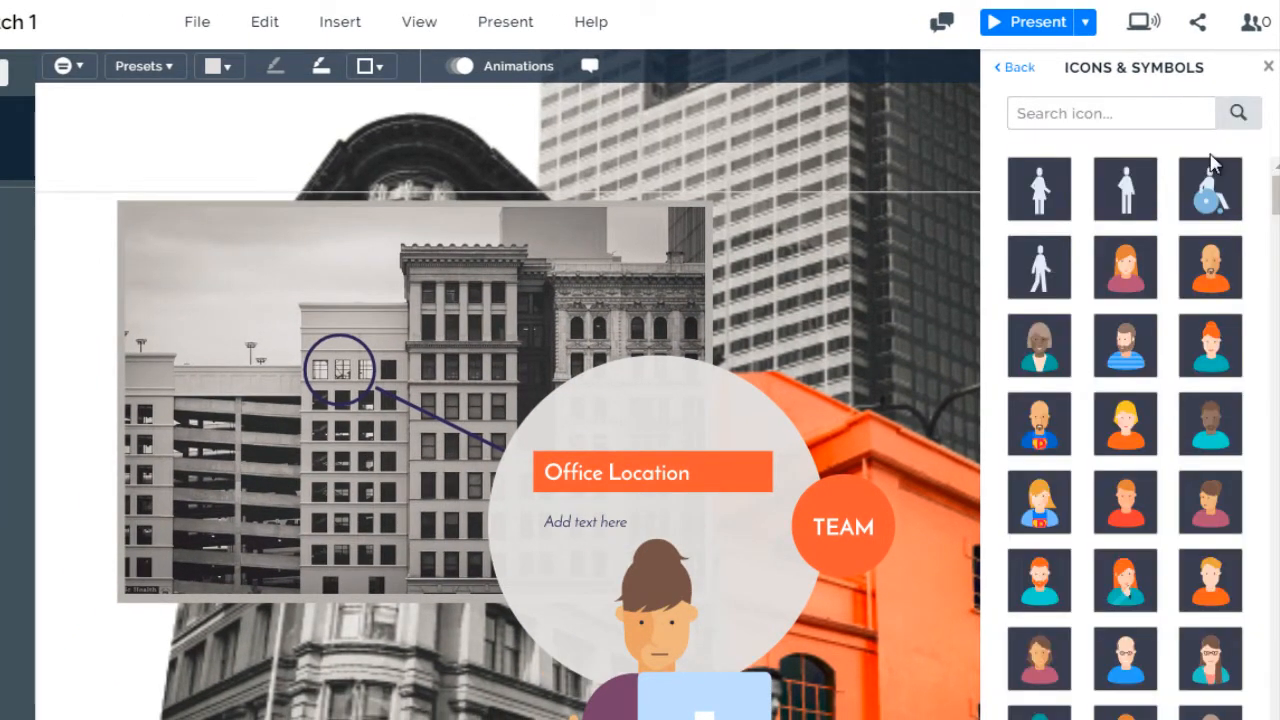
{"action": "left_click", "coordinate": [1030, 70]}
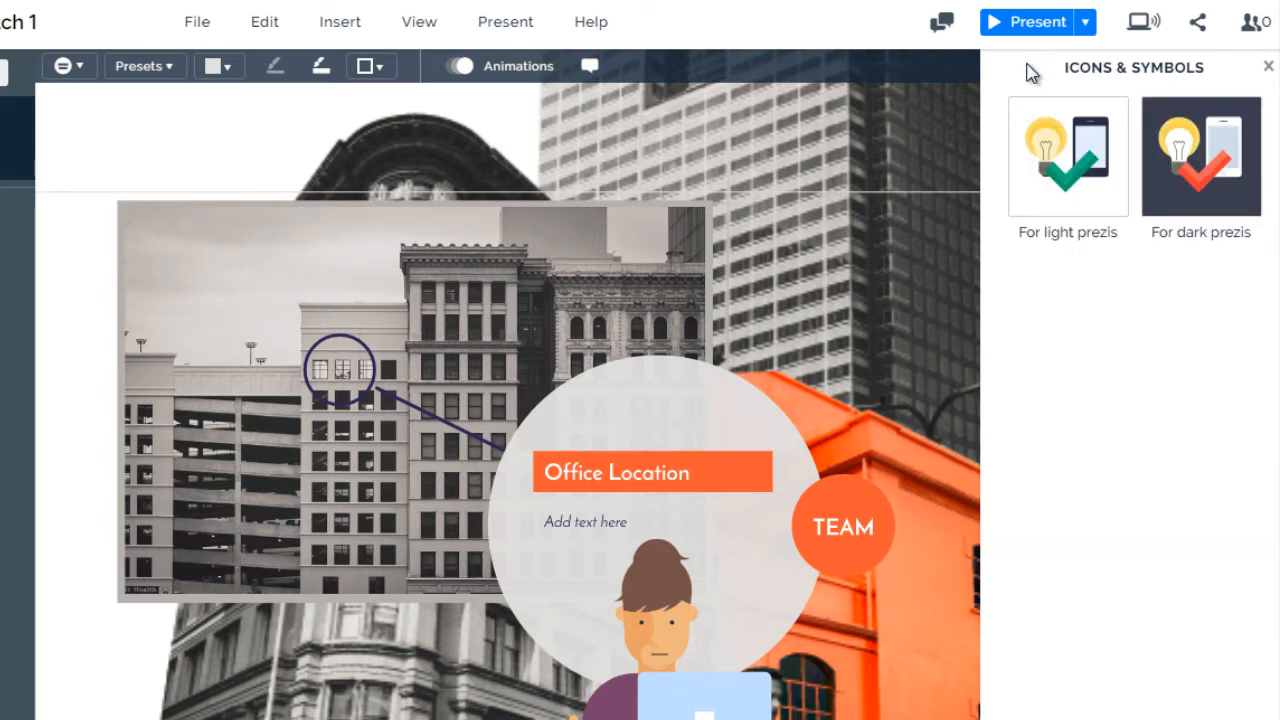
{"action": "left_click", "coordinate": [1268, 67]}
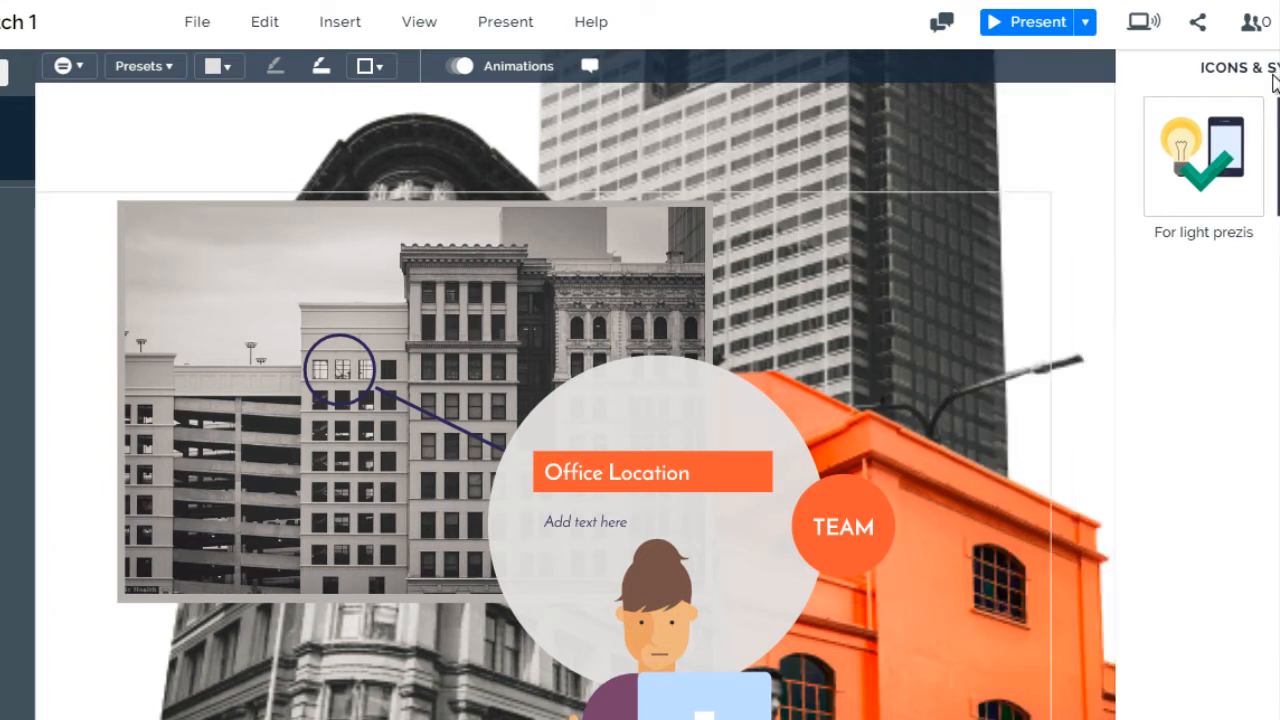
{"action": "left_click", "coordinate": [339, 24]}
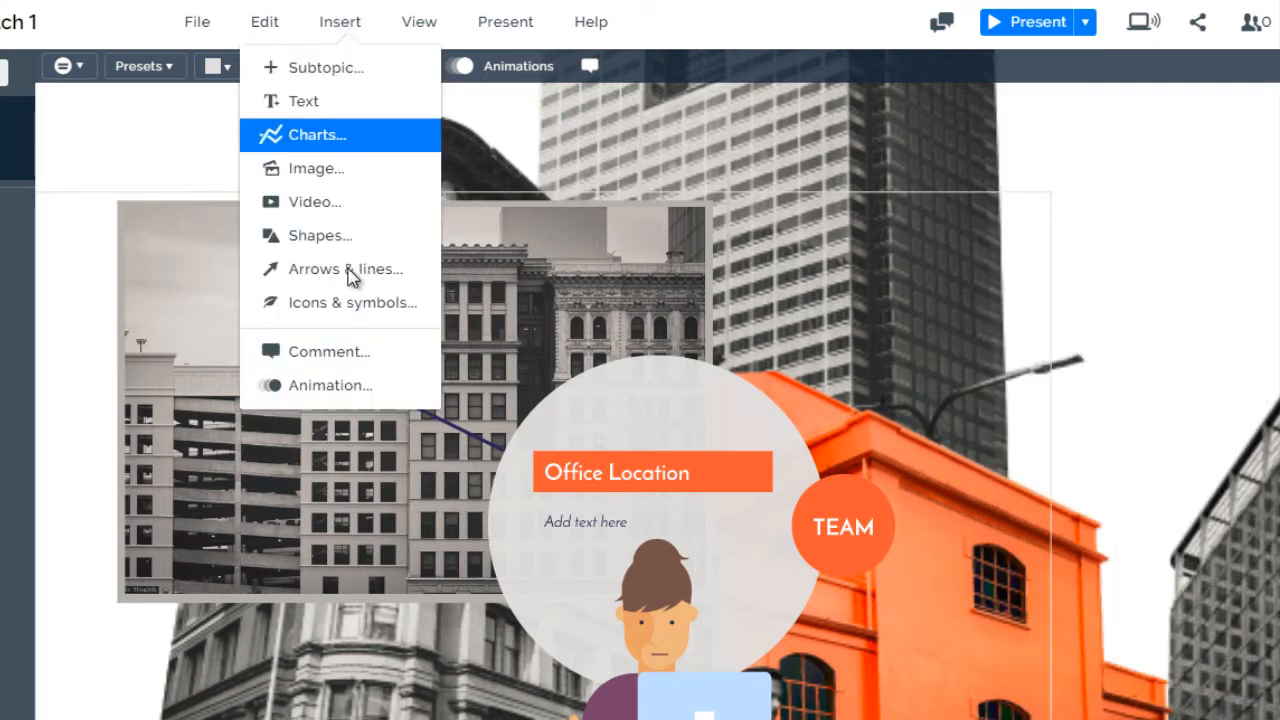
{"action": "left_click", "coordinate": [70, 307]}
Step: Replace the framed office building picture in the ABOUT topic with the bigstock-vintage-background-17342195 image
{"action": "left_click", "coordinate": [355, 277]}
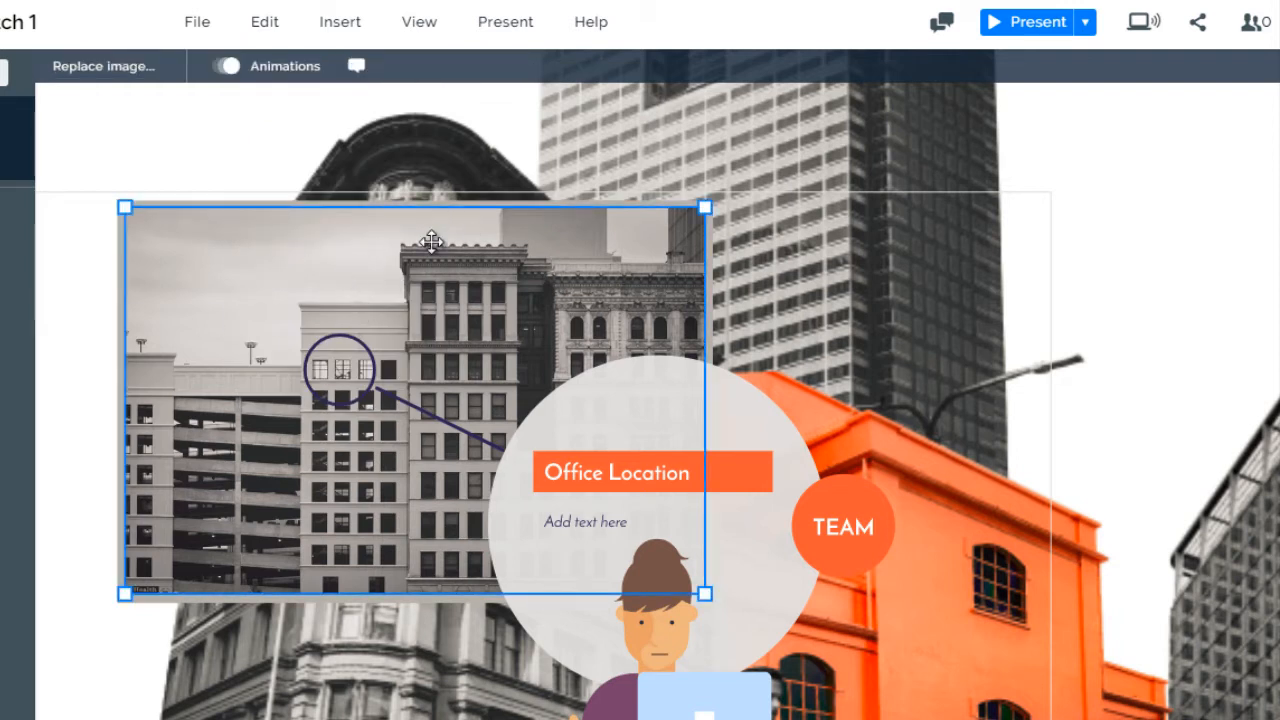
{"action": "left_click", "coordinate": [124, 70]}
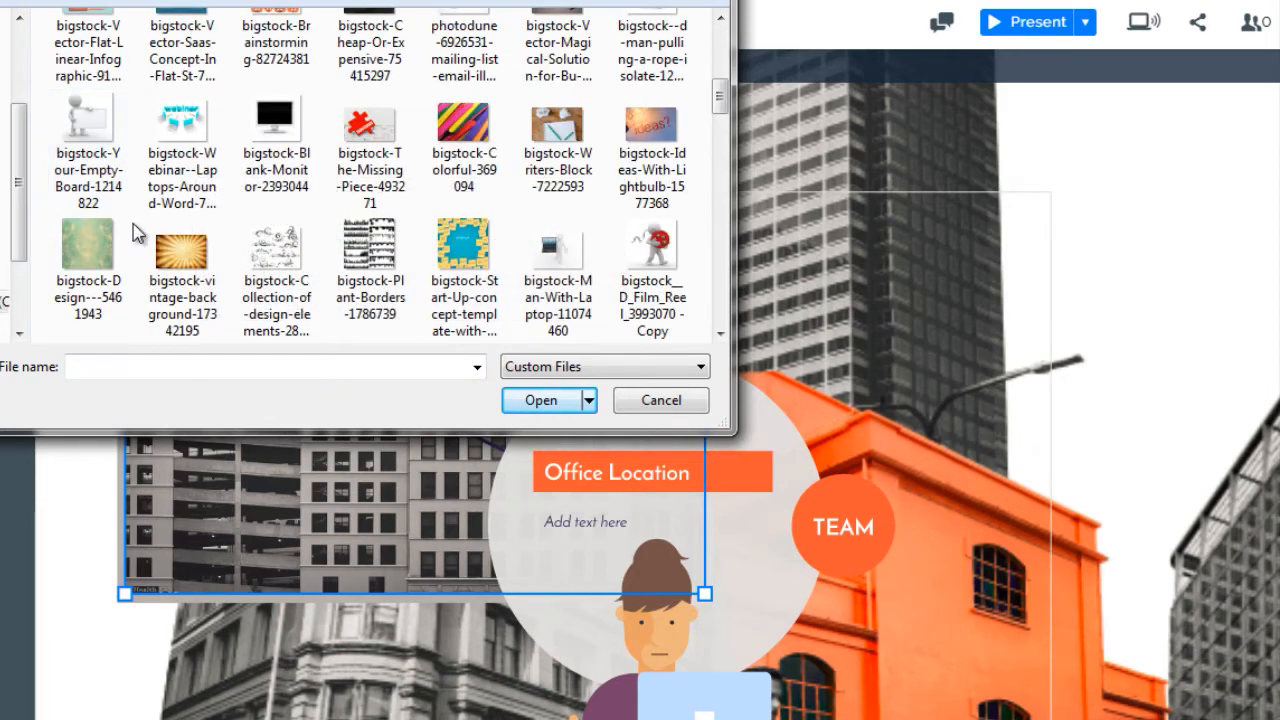
{"action": "left_click", "coordinate": [165, 260]}
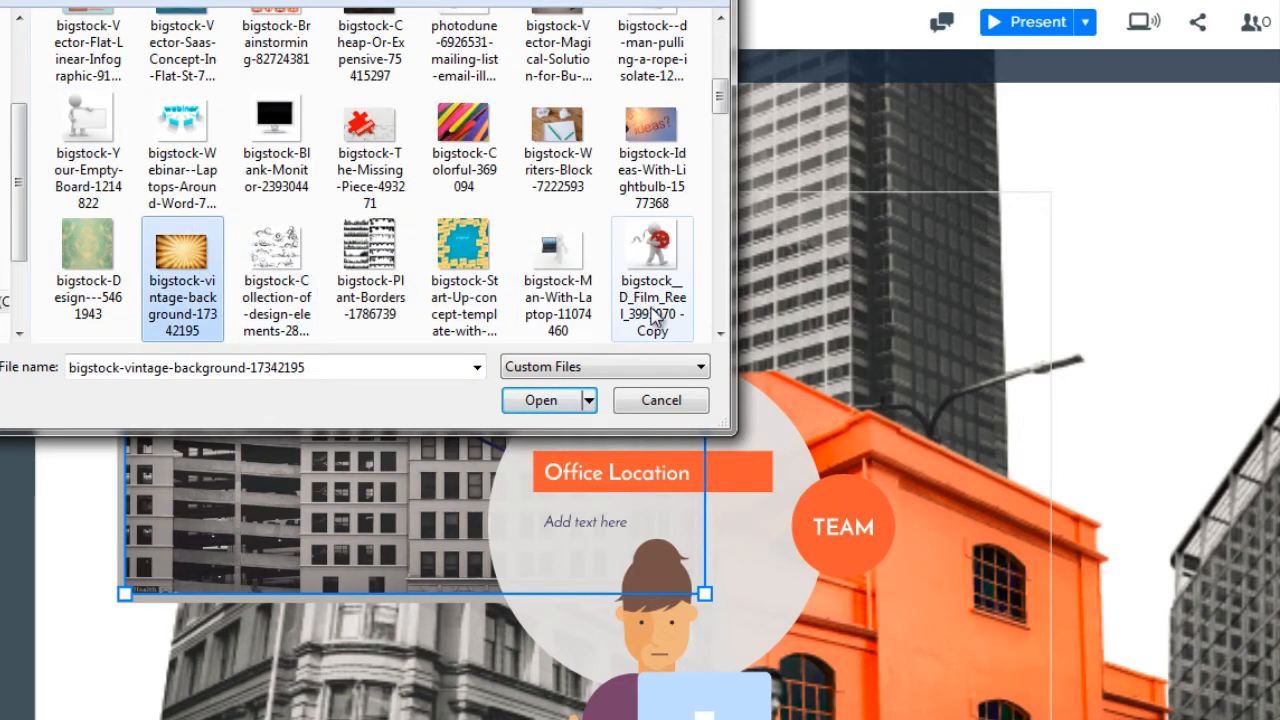
{"action": "left_click", "coordinate": [541, 400]}
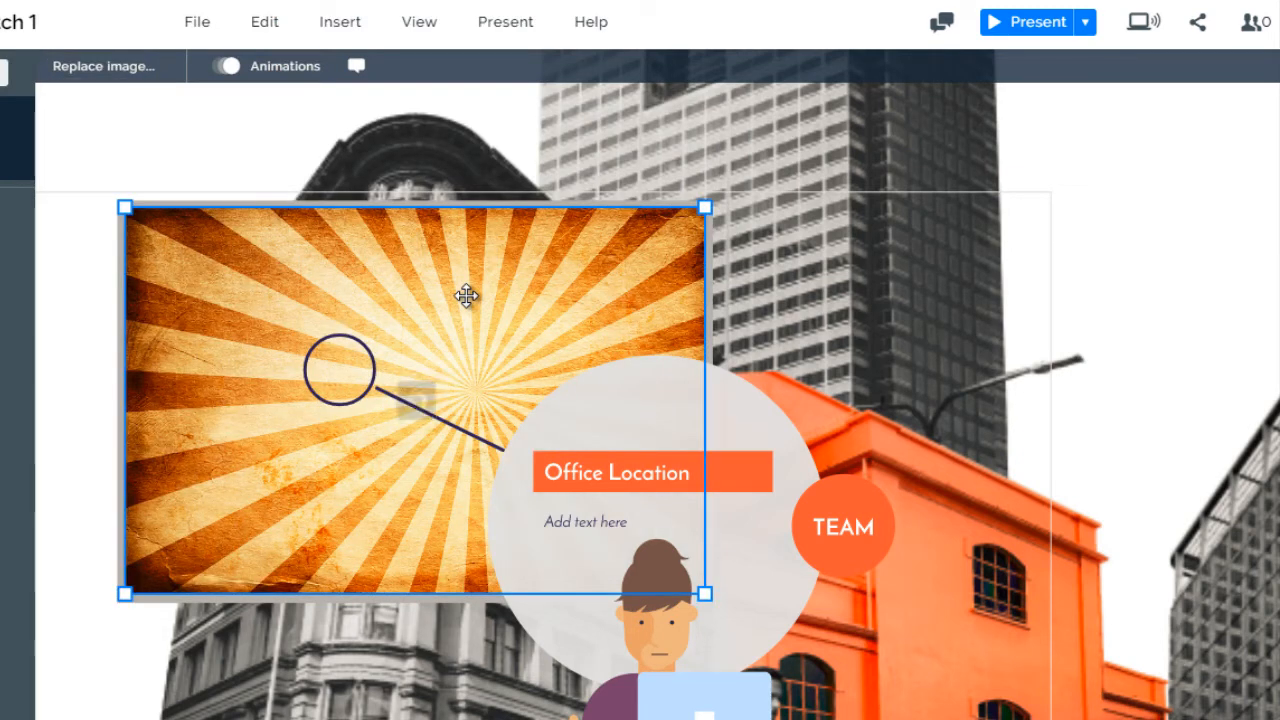
{"action": "left_click", "coordinate": [79, 191]}
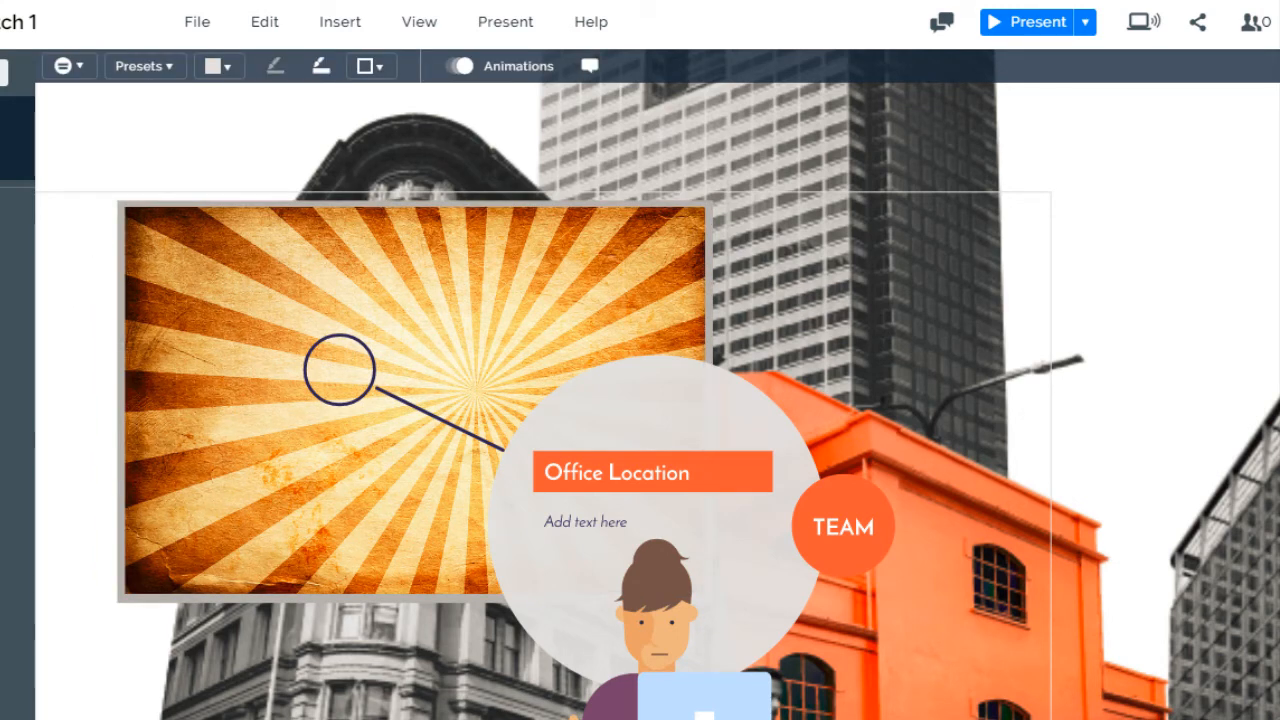
Step: In the TEAM subtopic of ABOUT, replace the smiling woman's photo with the illustration of a hand holding a phone surrounded by icons
{"action": "left_click", "coordinate": [3, 73]}
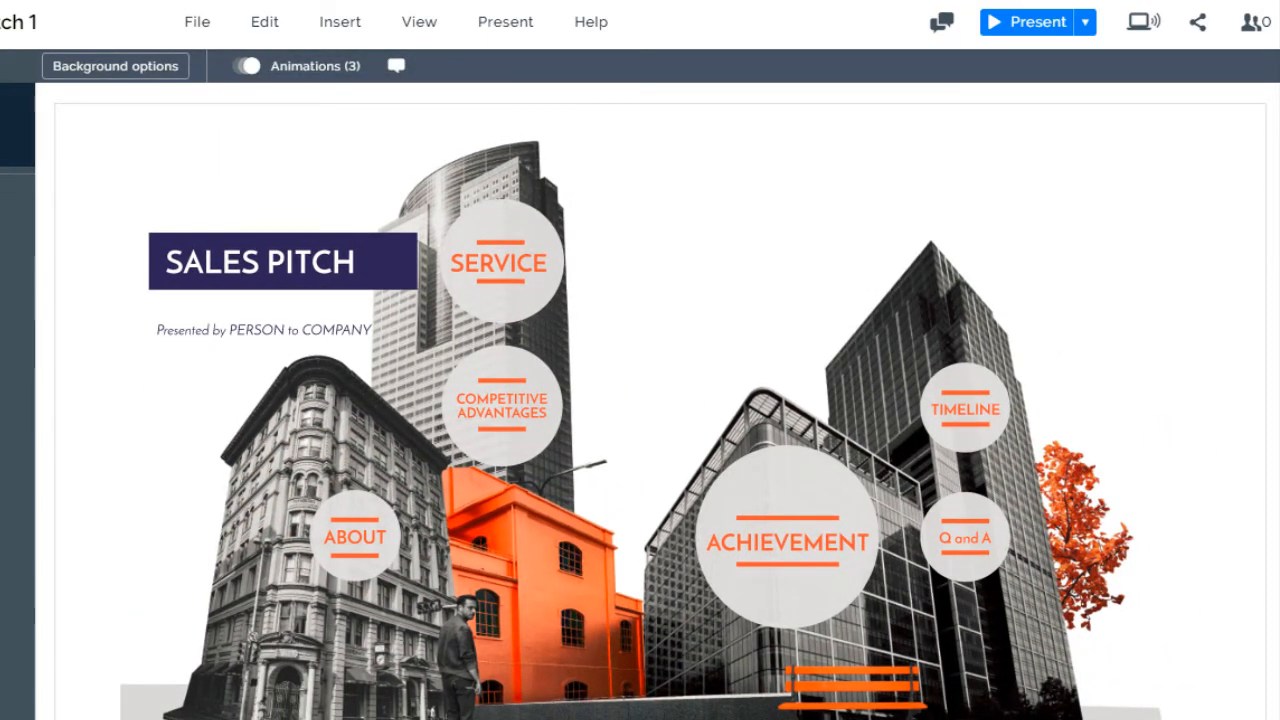
{"action": "left_click", "coordinate": [5, 235]}
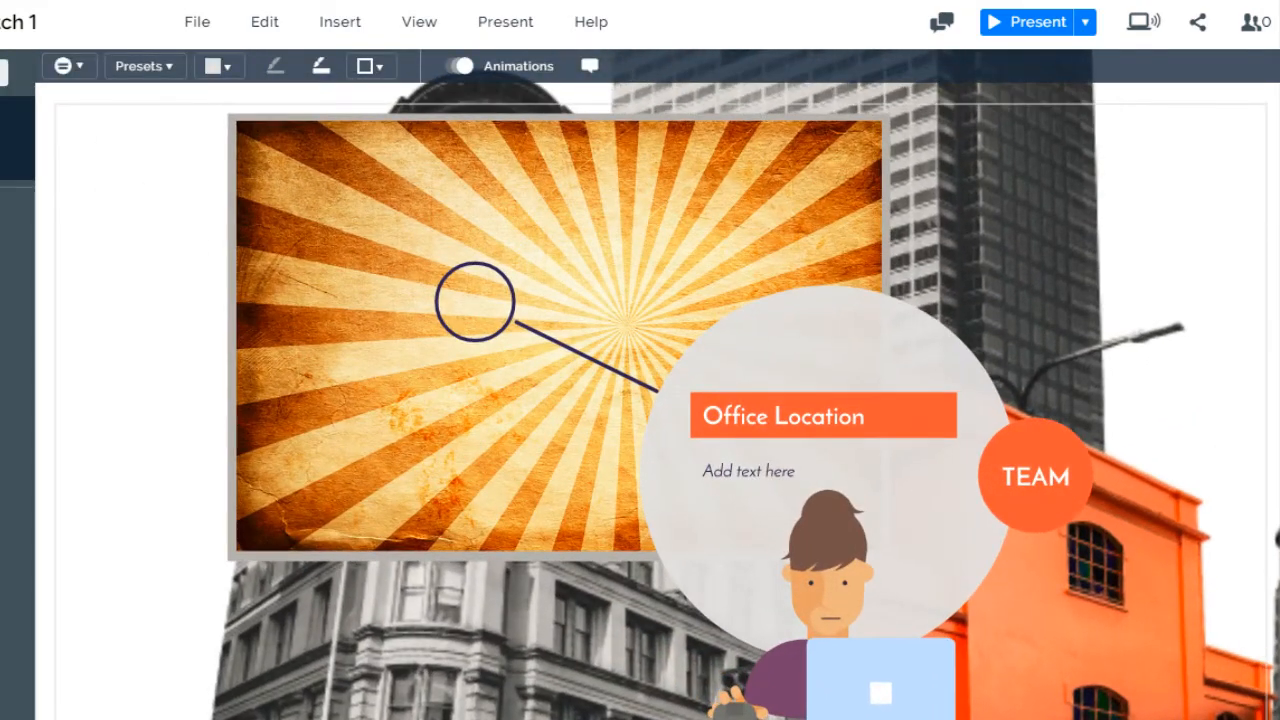
{"action": "left_click", "coordinate": [5, 235]}
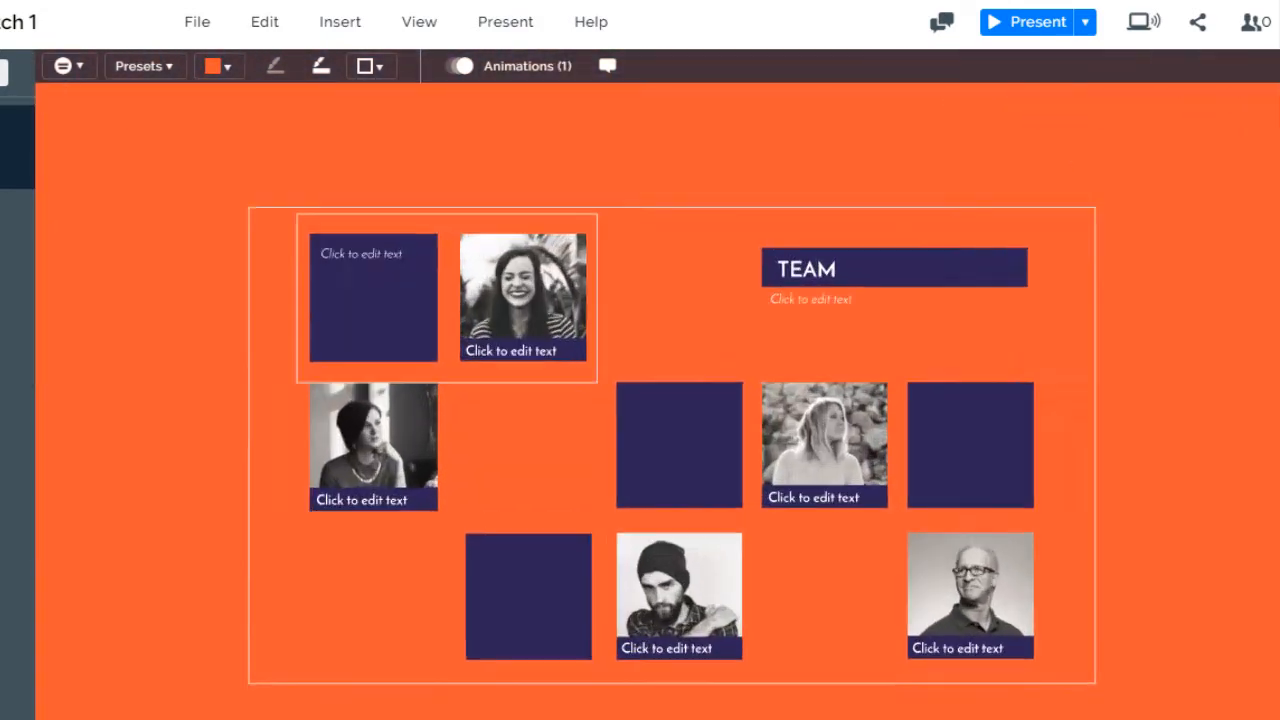
{"action": "left_click", "coordinate": [405, 222]}
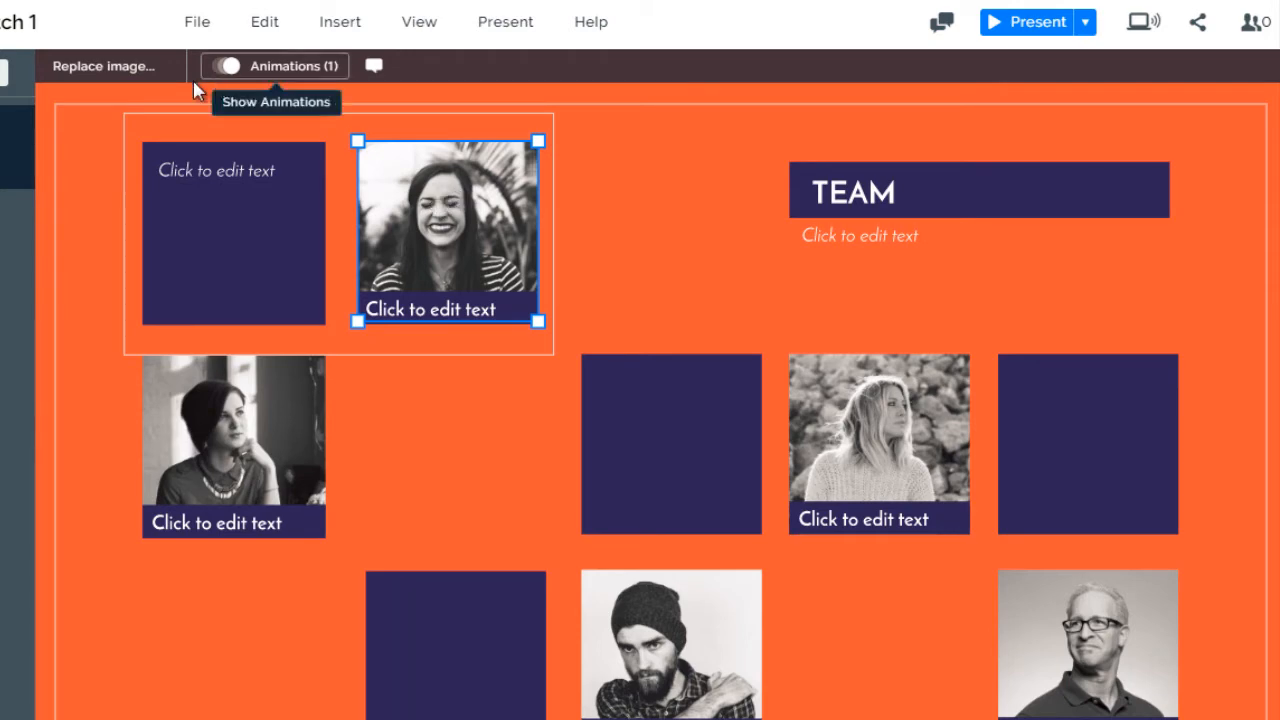
{"action": "left_click", "coordinate": [100, 72]}
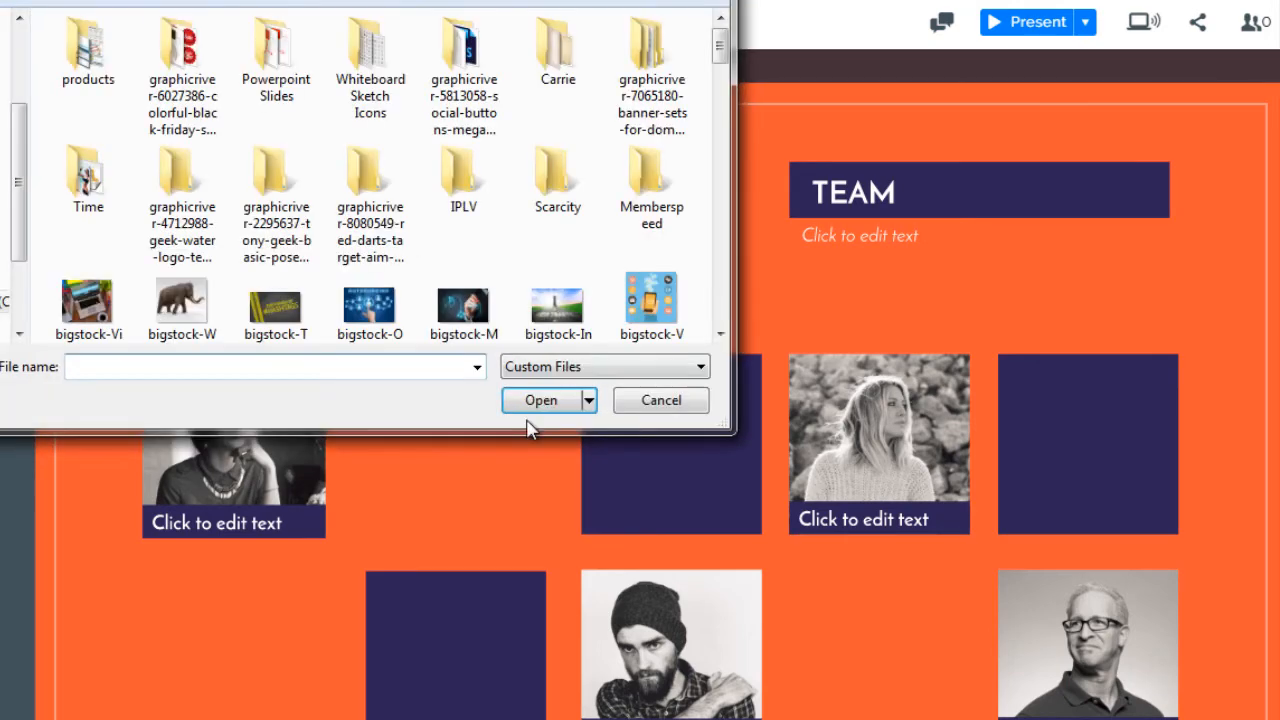
{"action": "left_click", "coordinate": [651, 300]}
{"action": "left_click", "coordinate": [555, 401]}
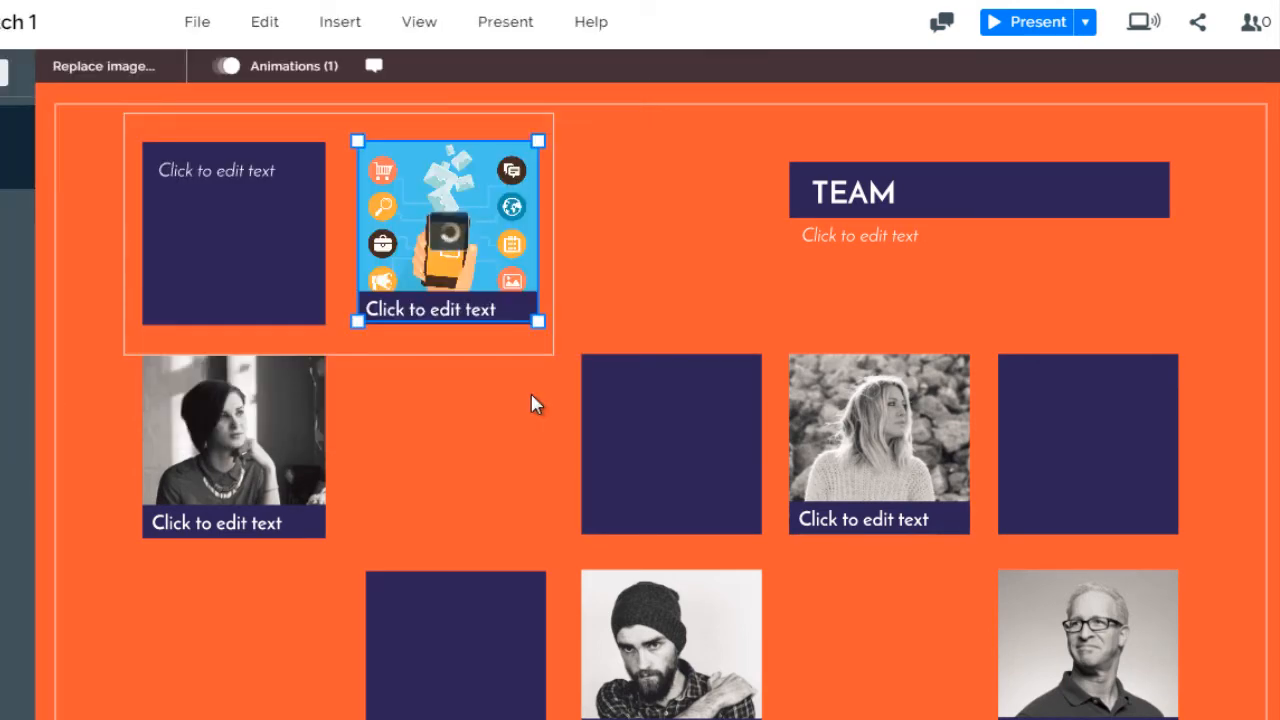
{"action": "left_click", "coordinate": [238, 168]}
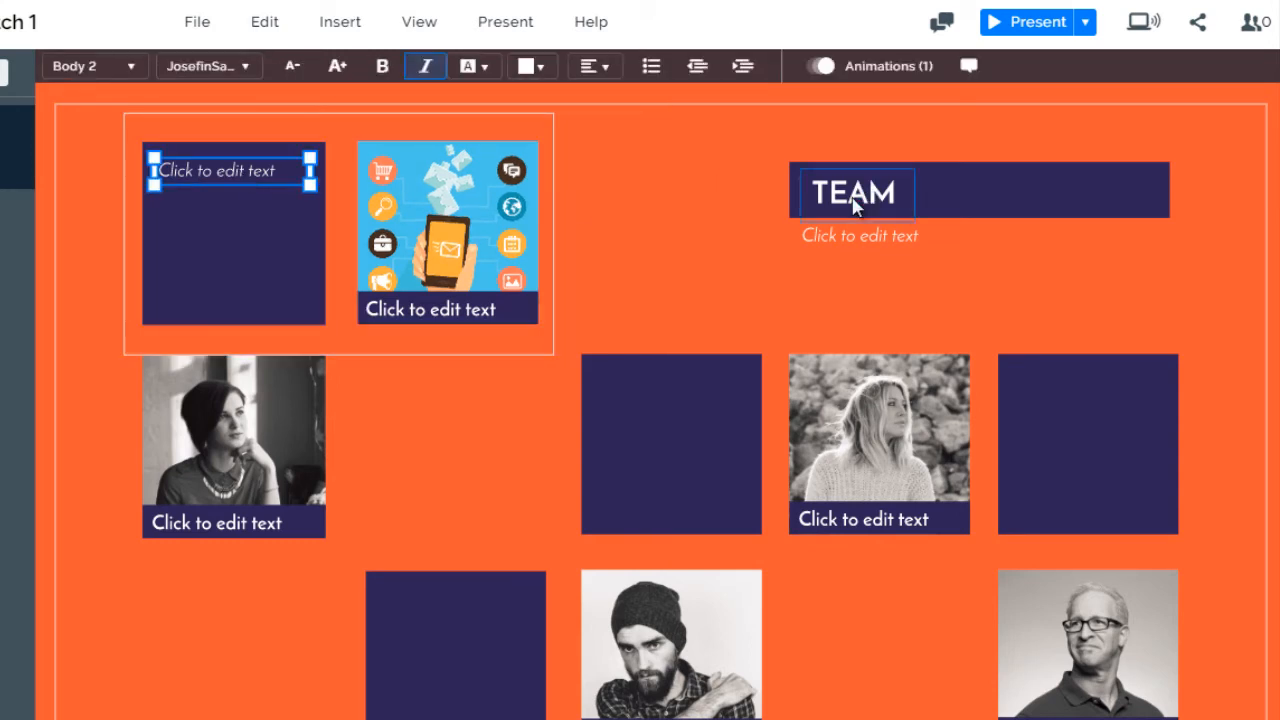
{"action": "left_click", "coordinate": [853, 205]}
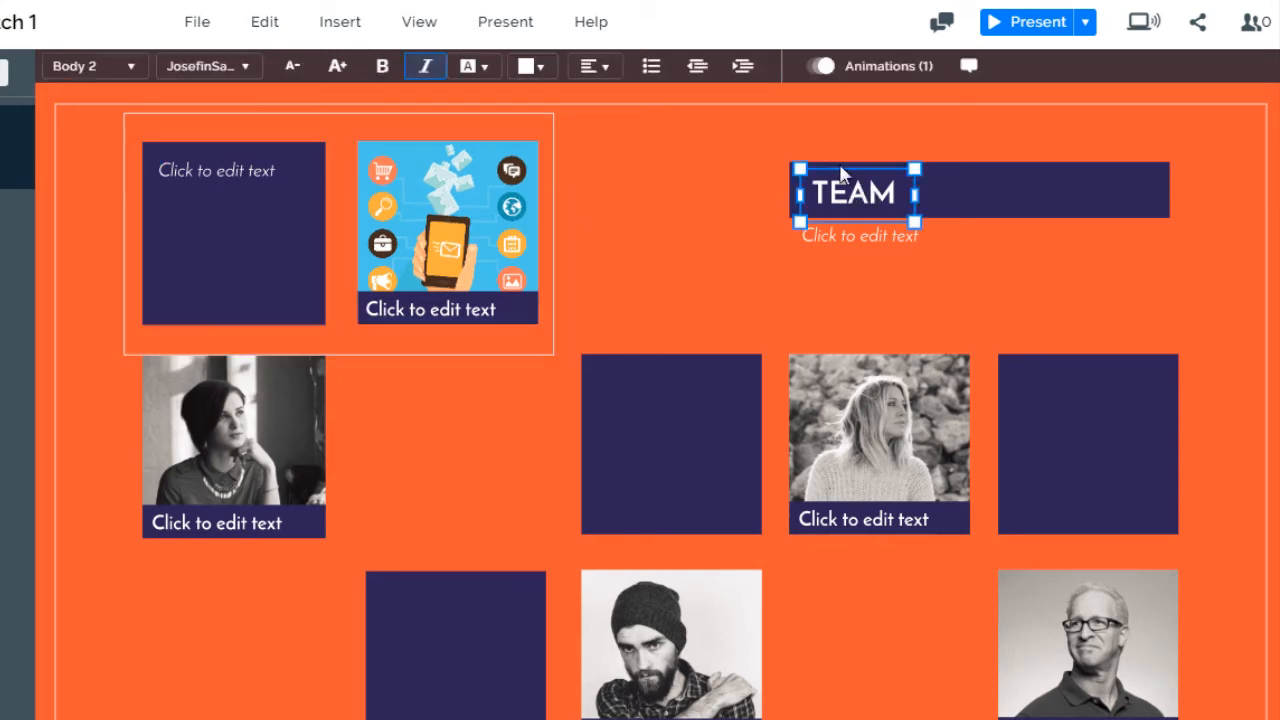
{"action": "left_click", "coordinate": [89, 185]}
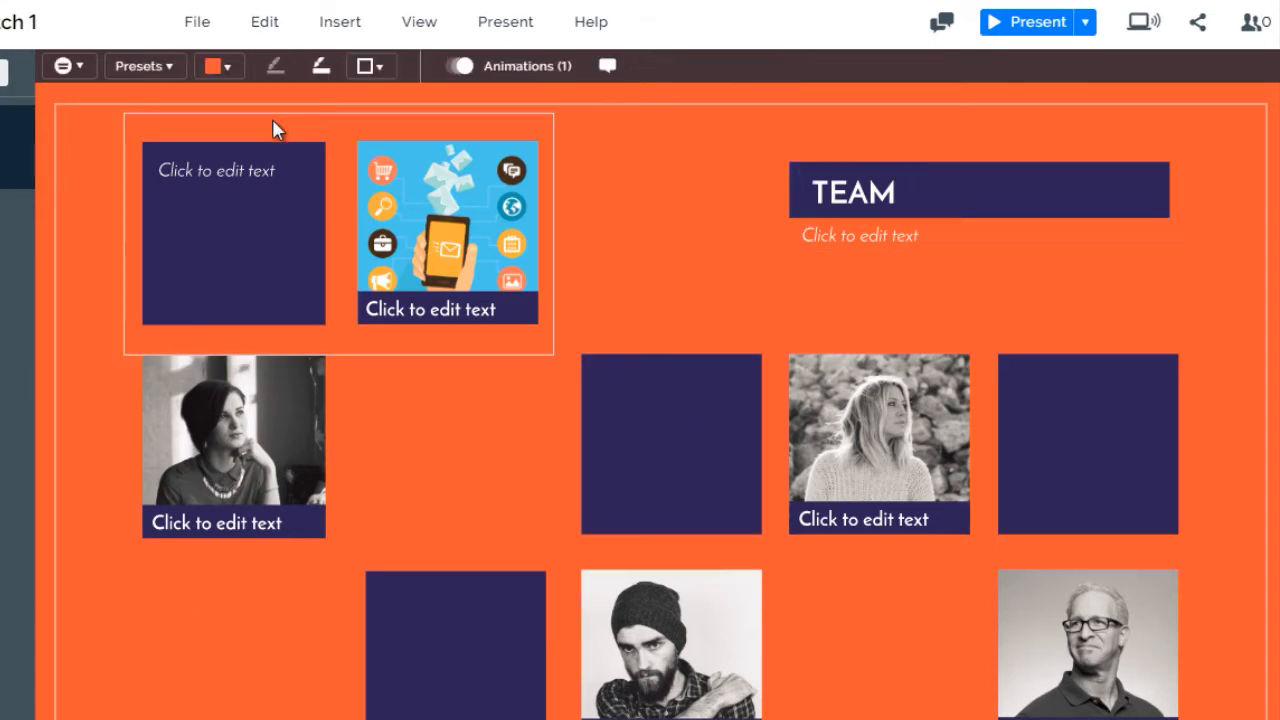
Step: Change the fill of the navy square beside the phone illustration to bright red from the theme colors
{"action": "left_click", "coordinate": [223, 283]}
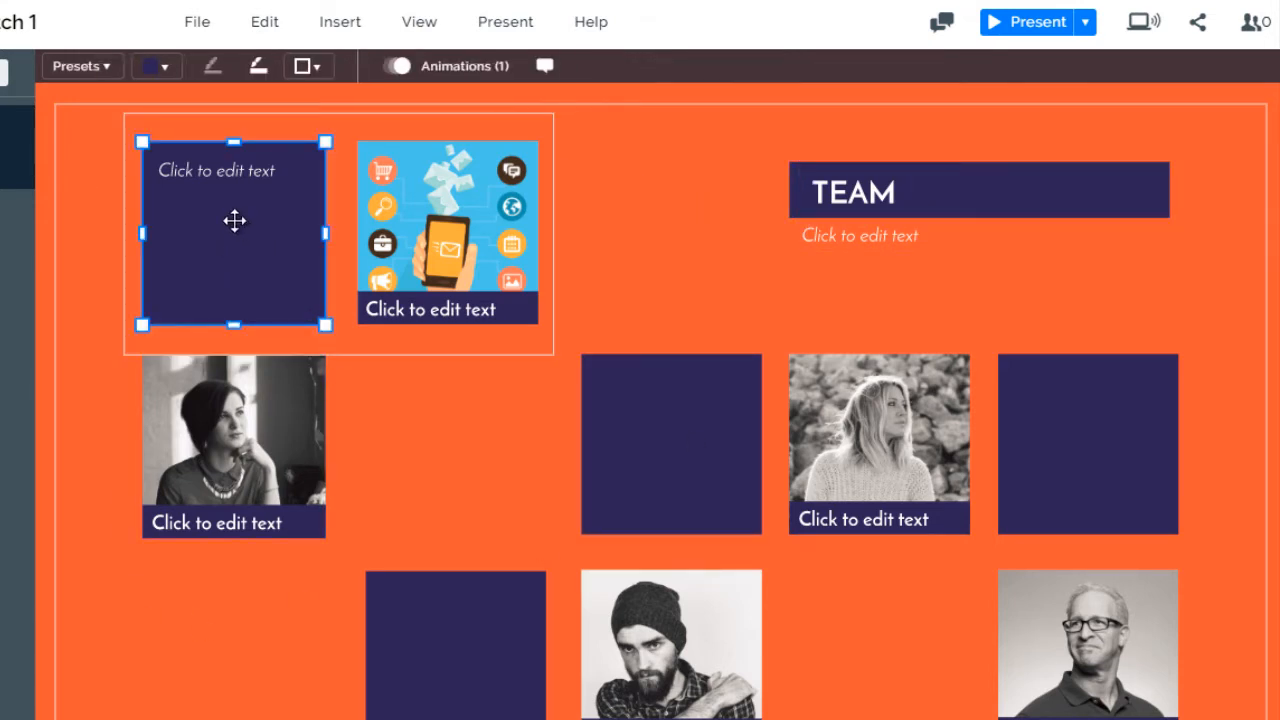
{"action": "left_click", "coordinate": [157, 66]}
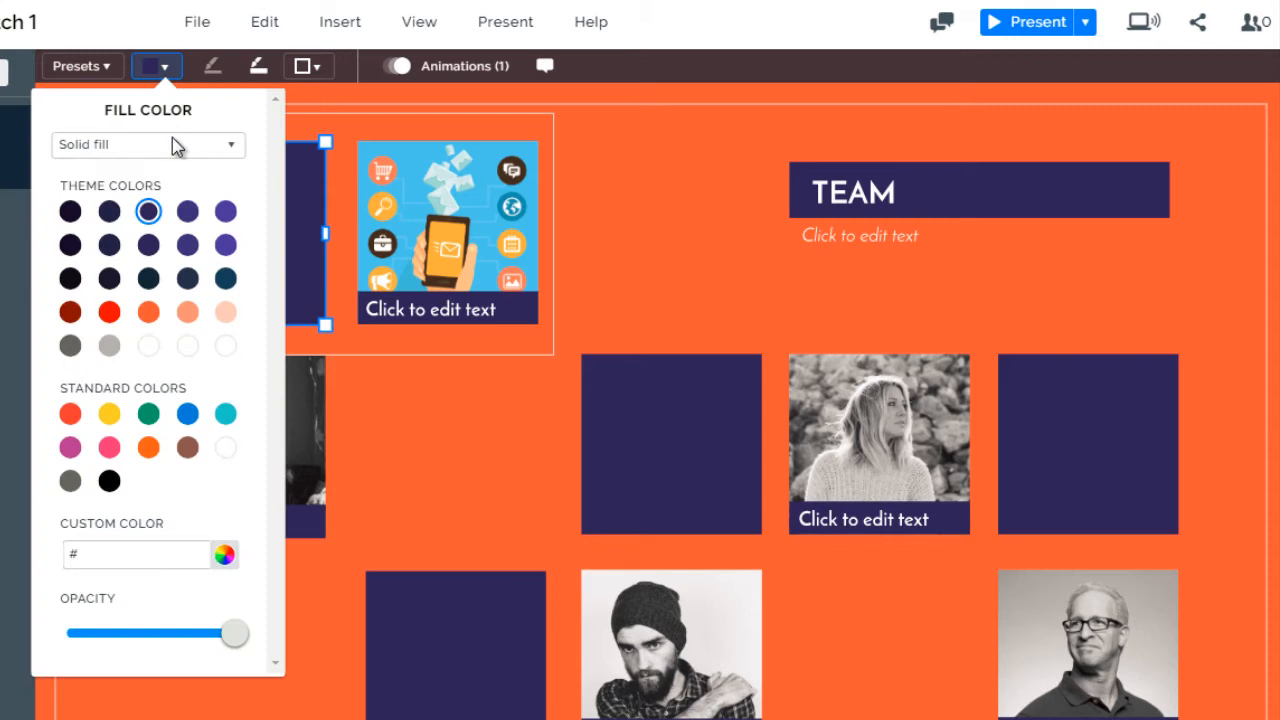
{"action": "left_click", "coordinate": [110, 313]}
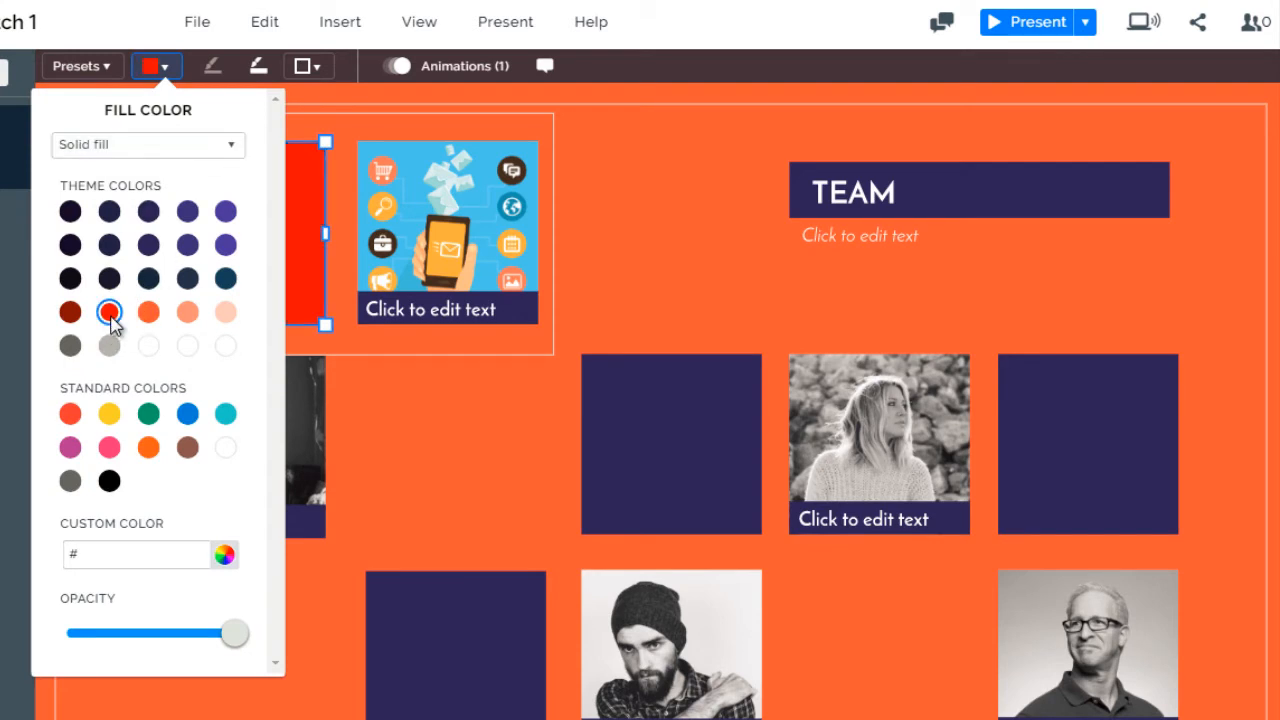
{"action": "left_click", "coordinate": [467, 383]}
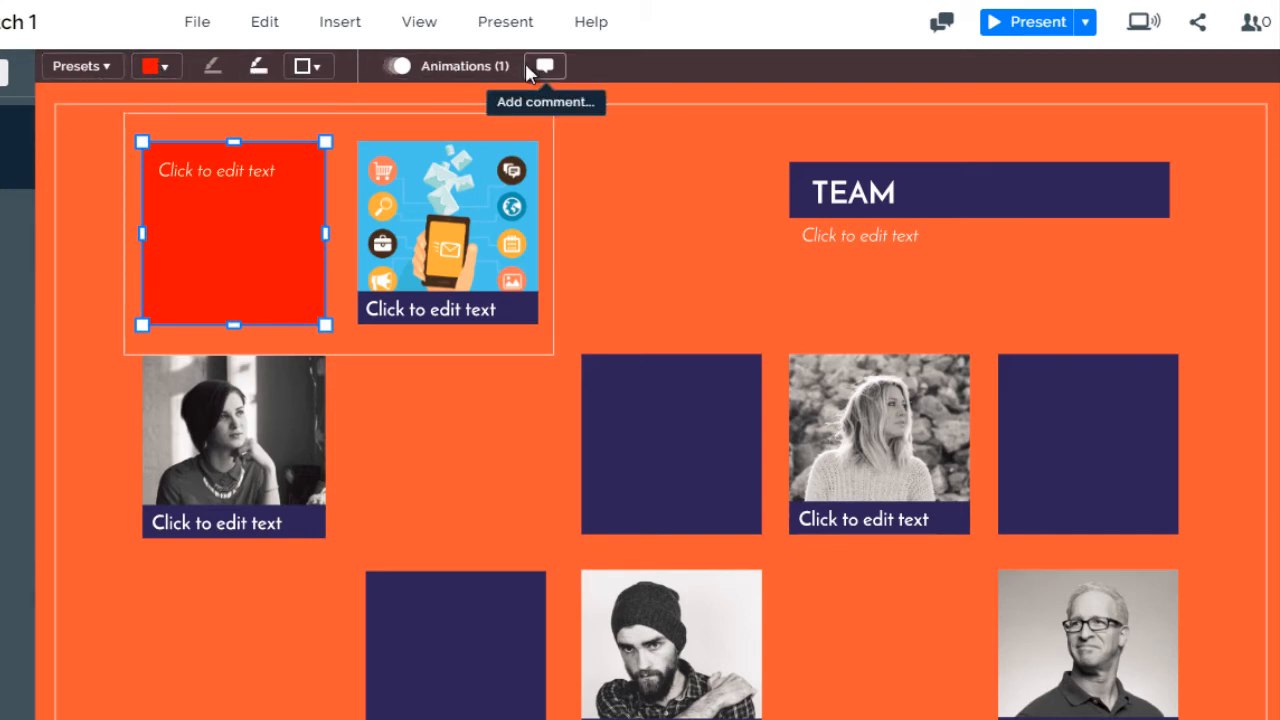
{"action": "left_click", "coordinate": [262, 426]}
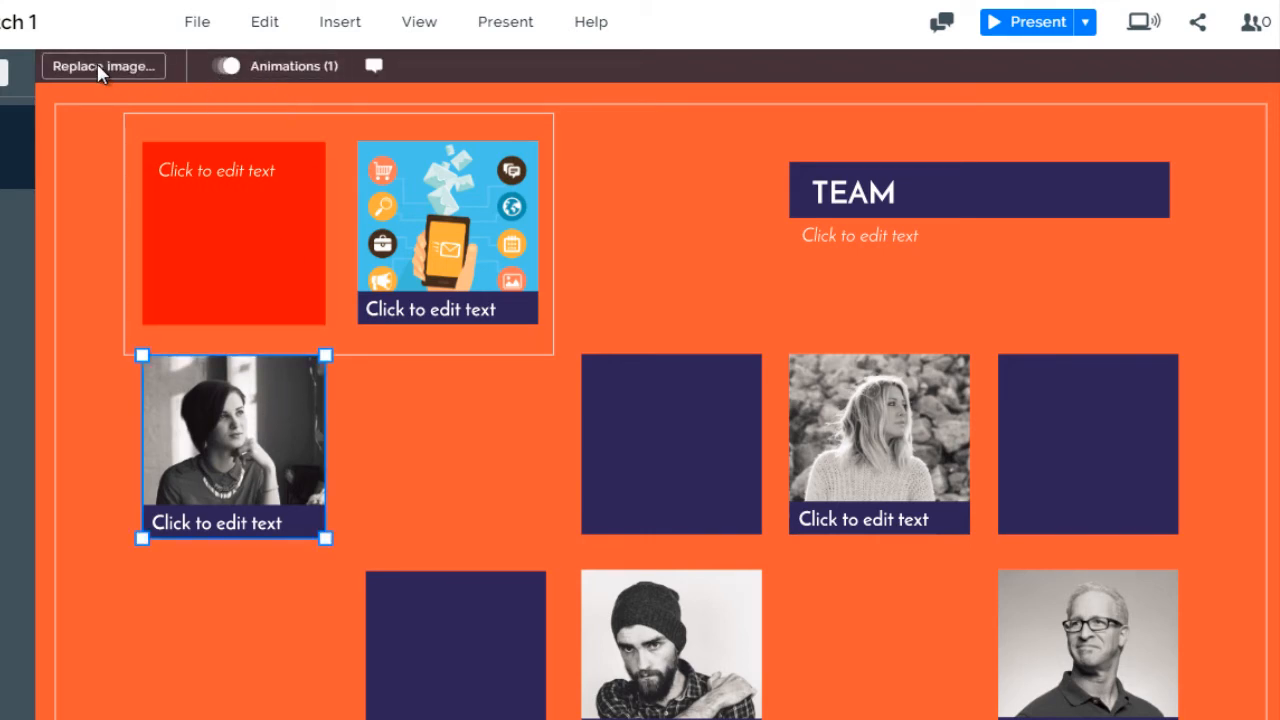
{"action": "left_click", "coordinate": [853, 432]}
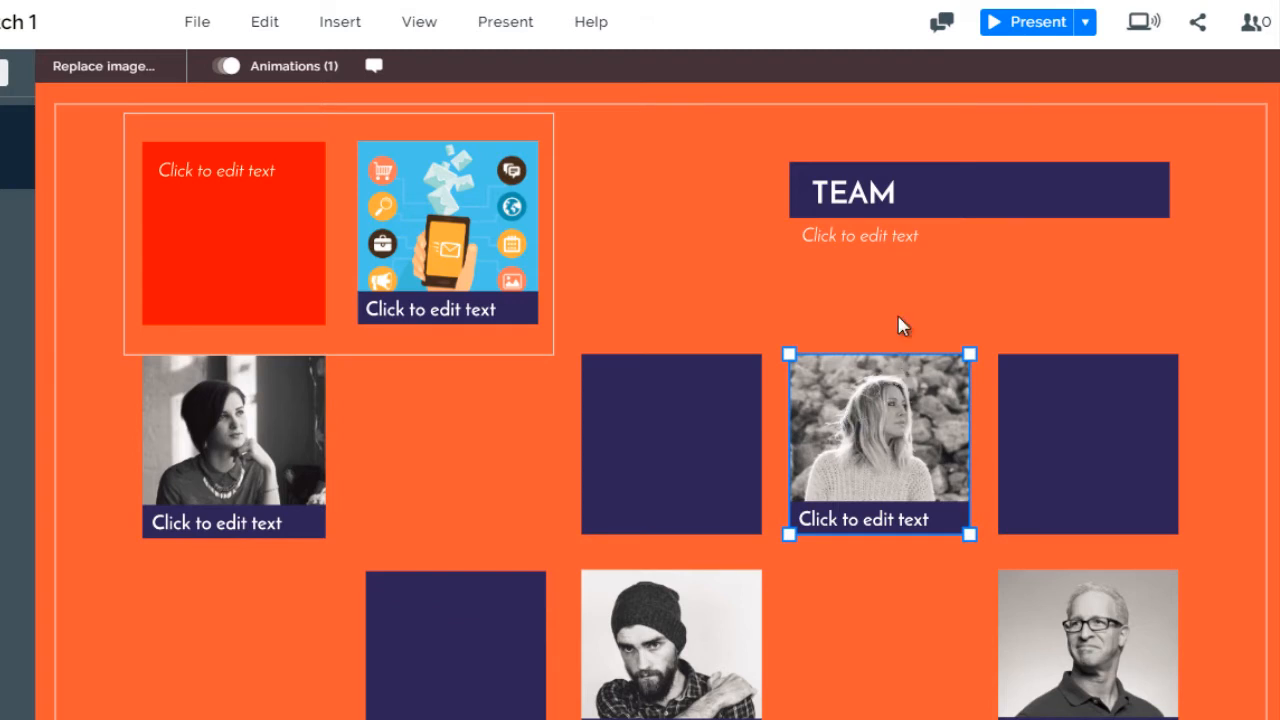
{"action": "left_click", "coordinate": [507, 248]}
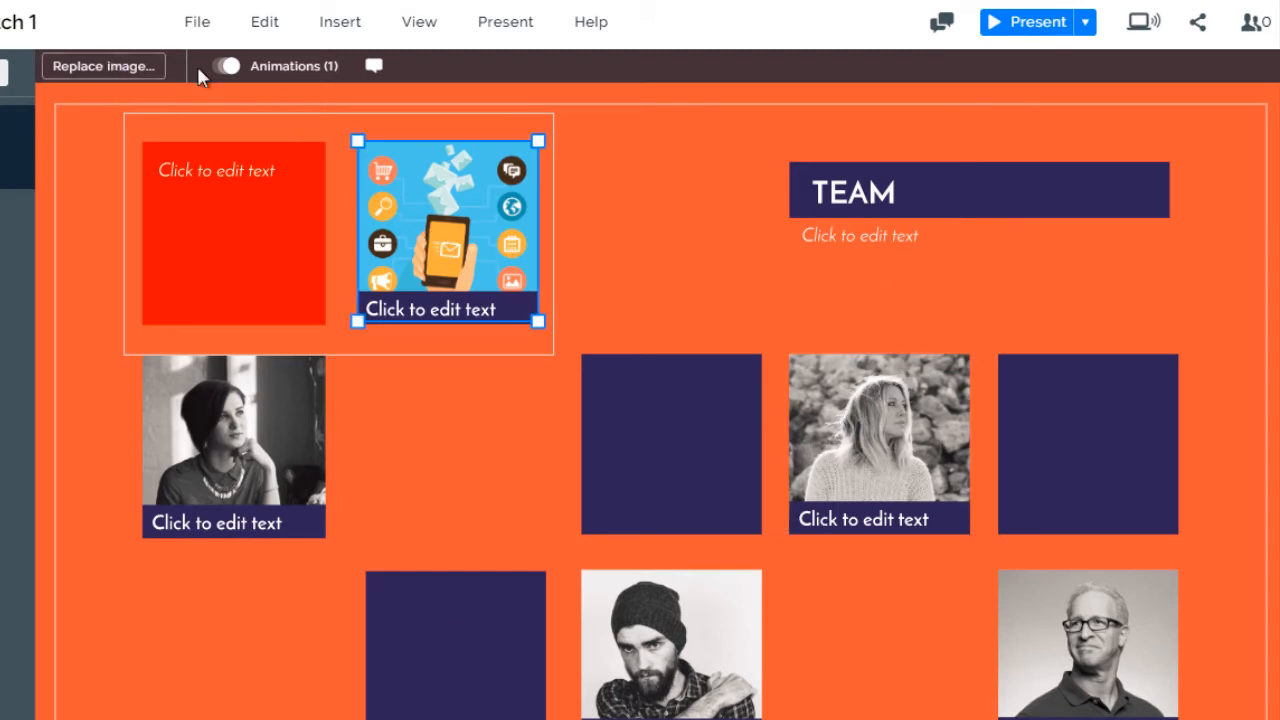
{"action": "left_click", "coordinate": [260, 250]}
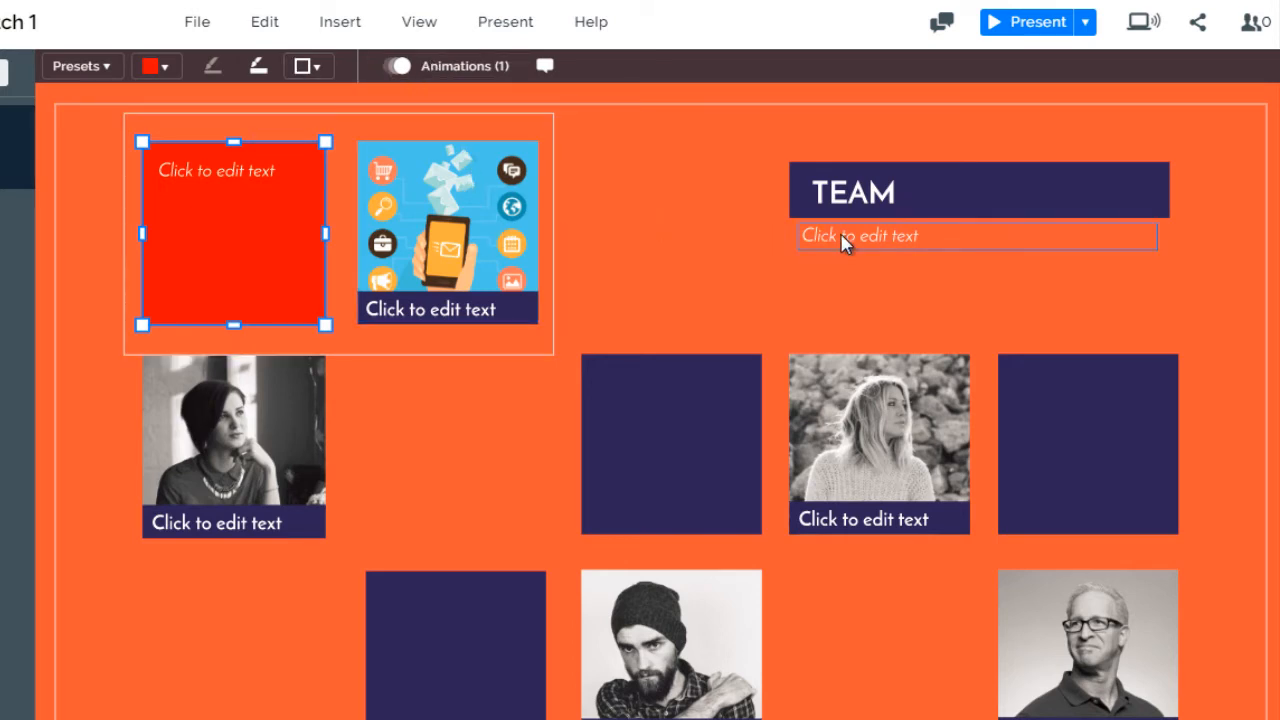
{"action": "left_click", "coordinate": [845, 203]}
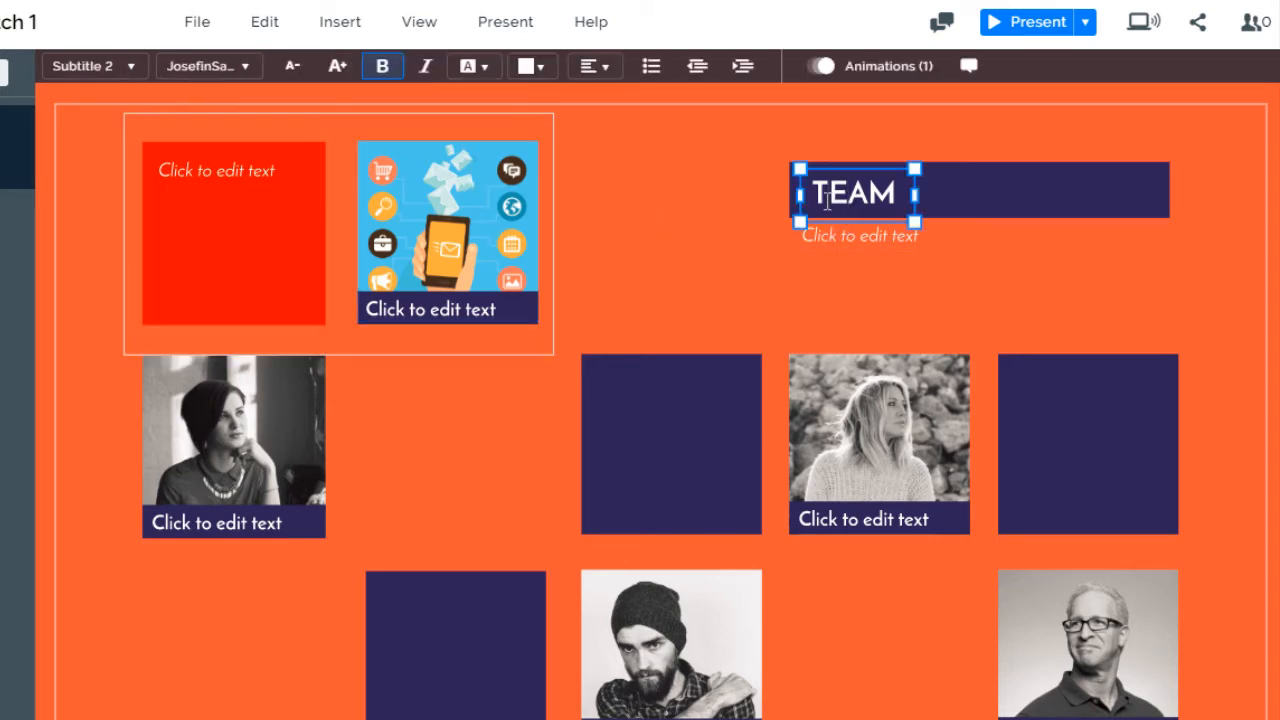
{"action": "left_click_drag", "start_coordinate": [811, 188], "coordinate": [928, 182]}
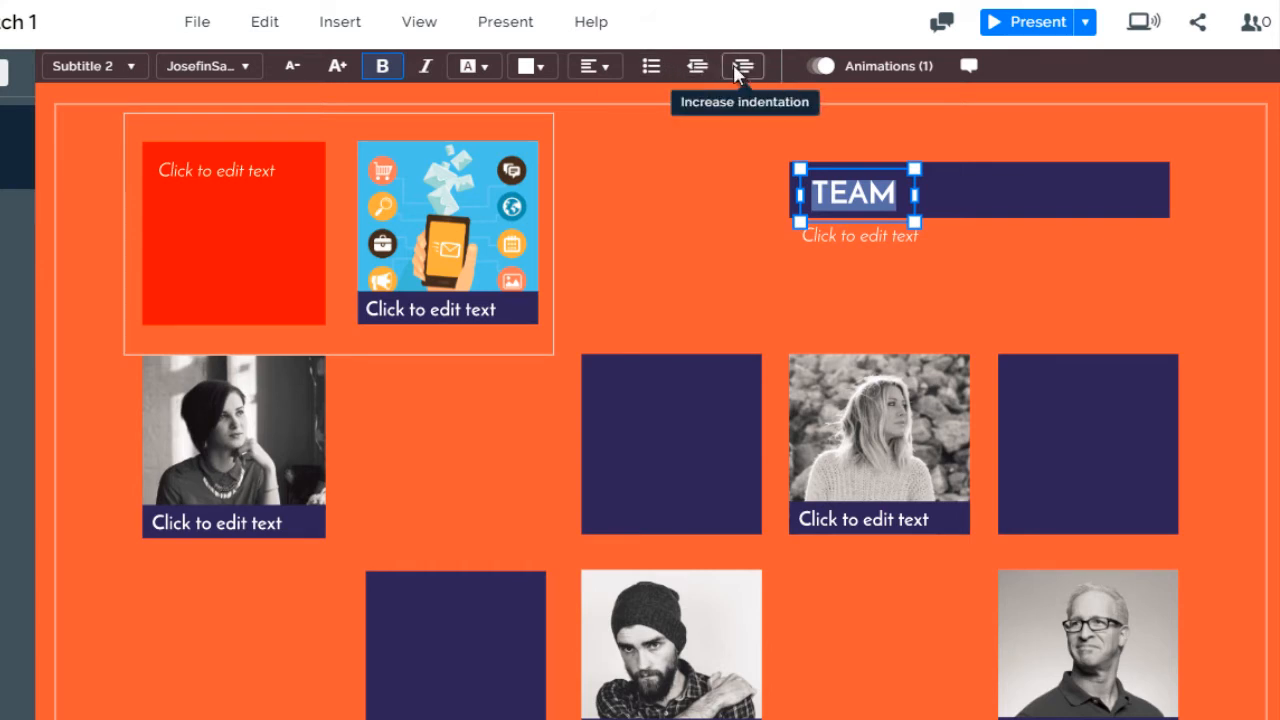
{"action": "left_click", "coordinate": [733, 268]}
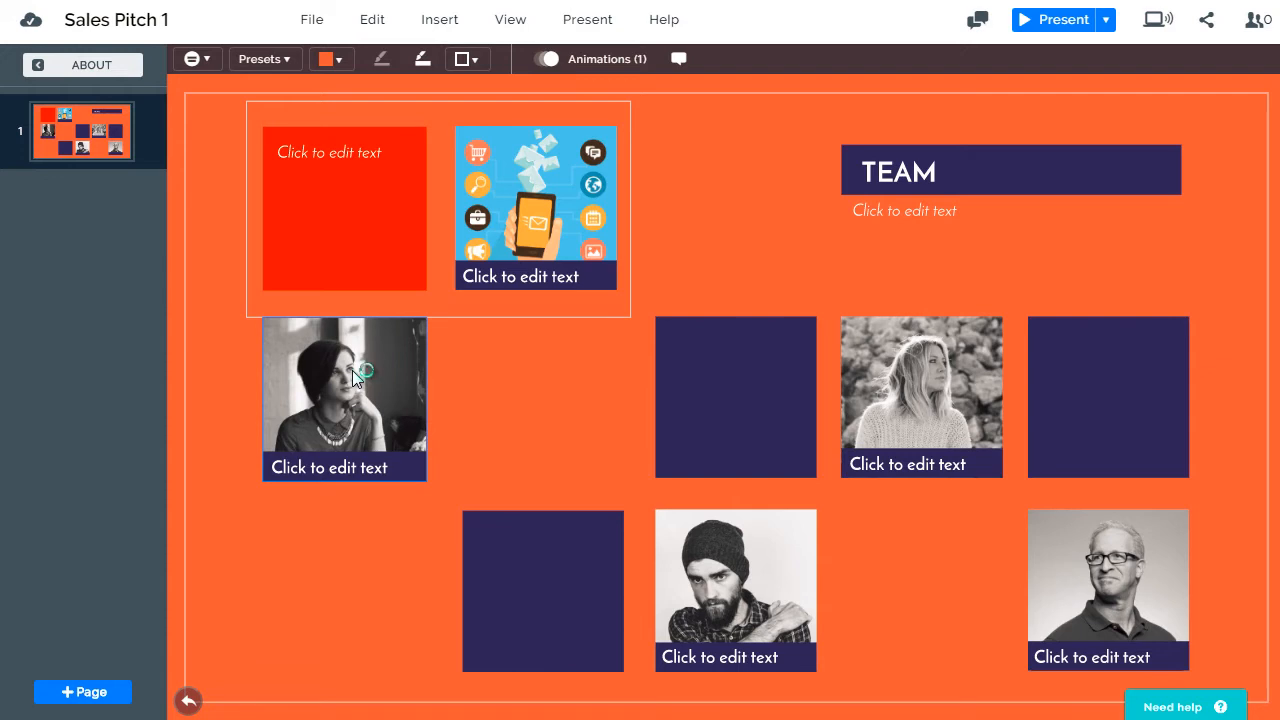
Step: Move the dark-haired woman's photo and its caption bar down to the lowest row, beside the navy square
{"action": "left_click_drag", "start_coordinate": [360, 381], "coordinate": [388, 518]}
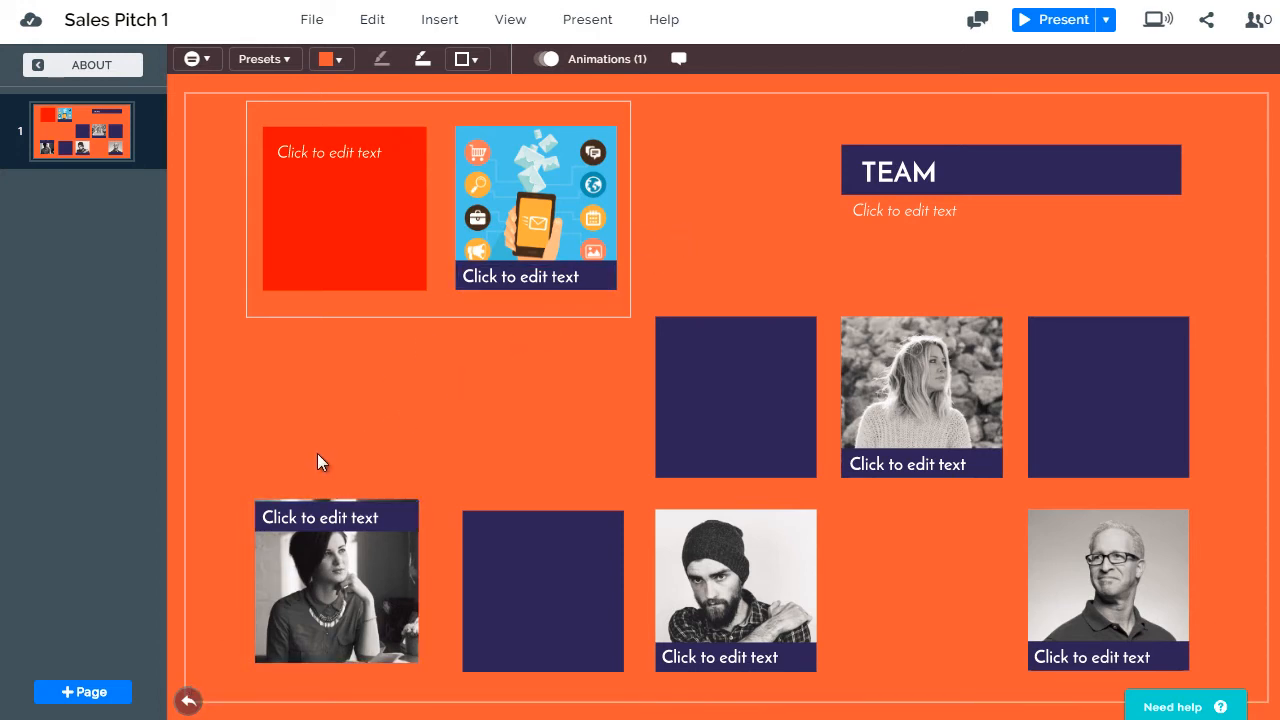
{"action": "left_click", "coordinate": [336, 578]}
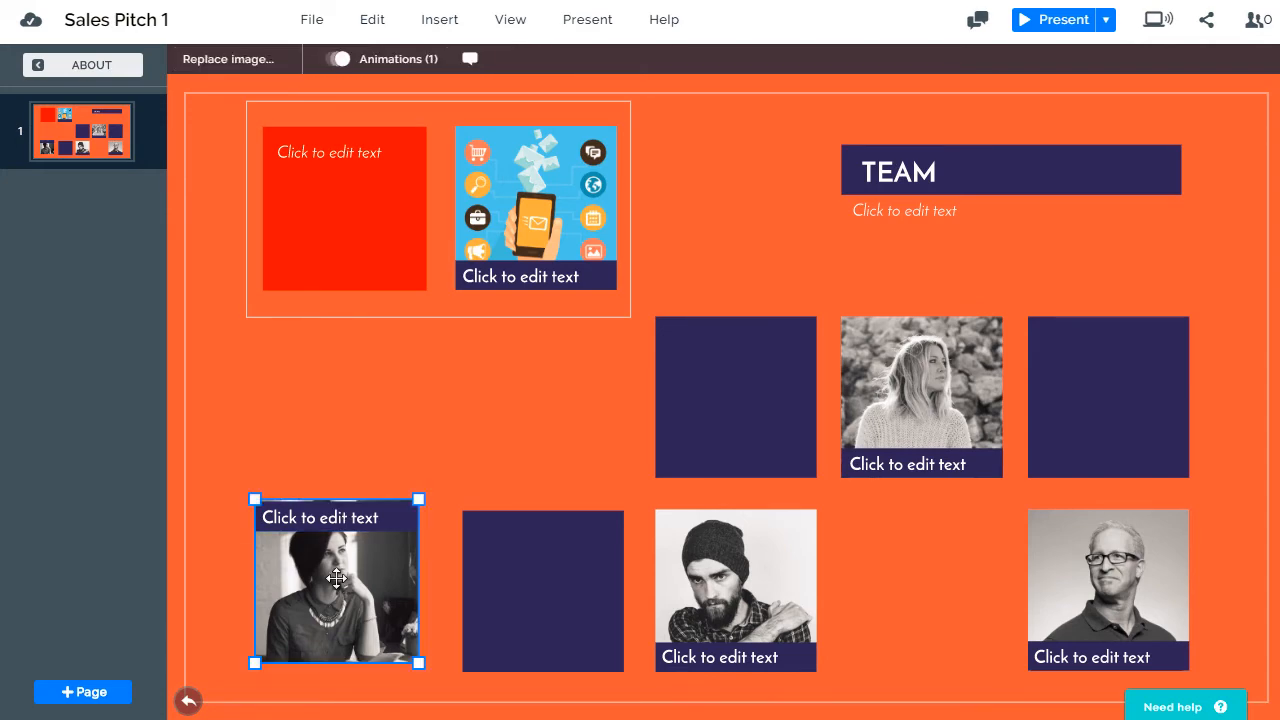
{"action": "scroll", "coordinate": [336, 578], "scroll_direction": "up", "scroll_amount": 5}
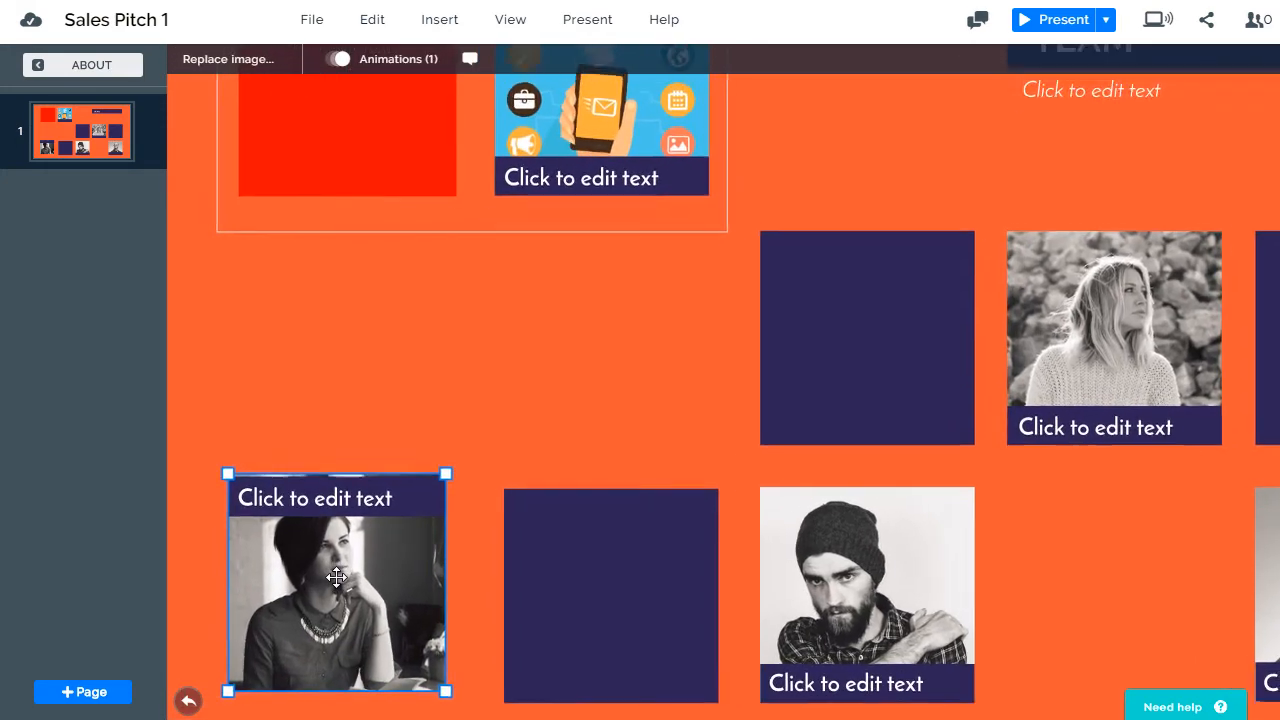
{"action": "scroll", "coordinate": [336, 578], "scroll_direction": "up", "scroll_amount": 3}
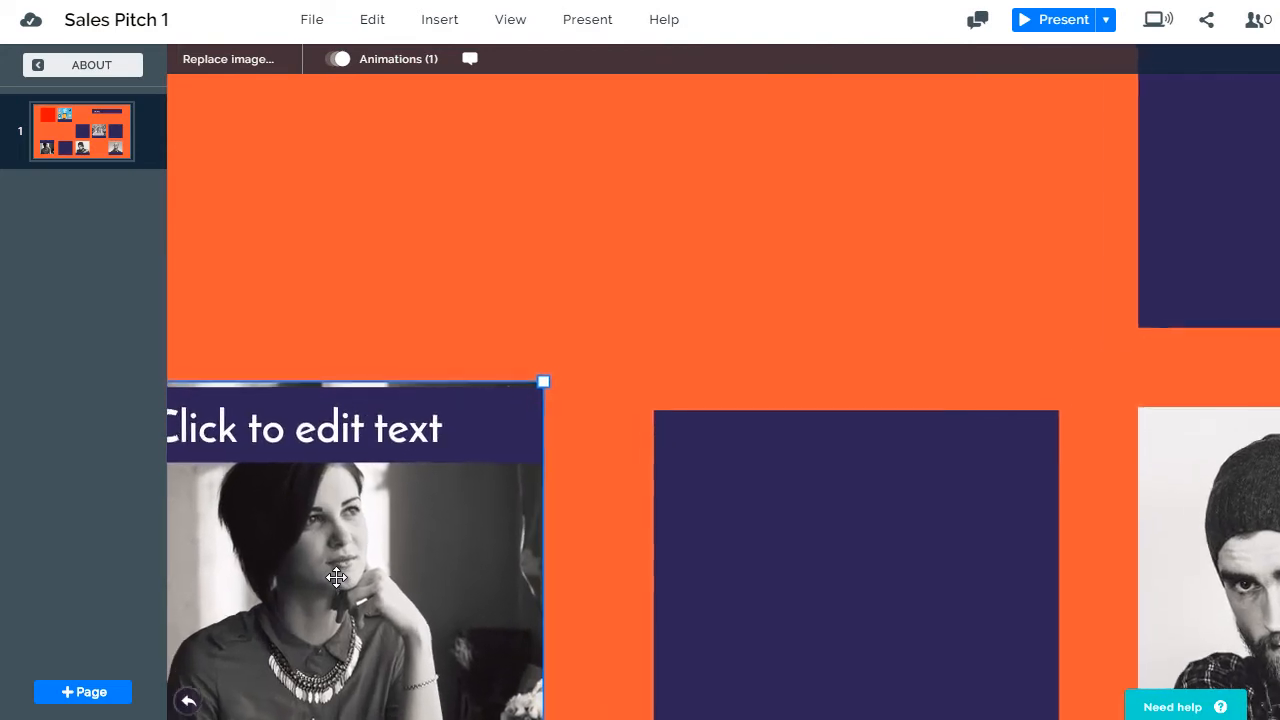
{"action": "left_click", "coordinate": [189, 703]}
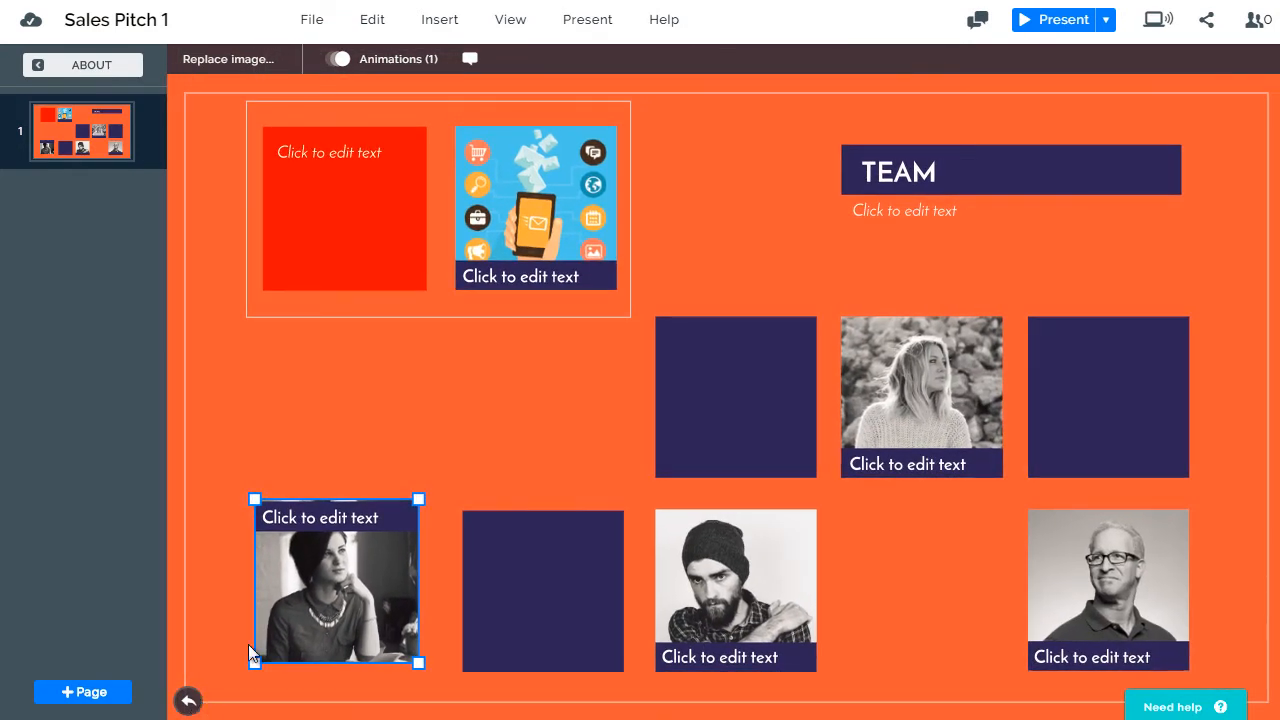
Step: Return to the prezi overview, open the background options and shift the SERVICE topic circle slightly upward
{"action": "left_click", "coordinate": [115, 70]}
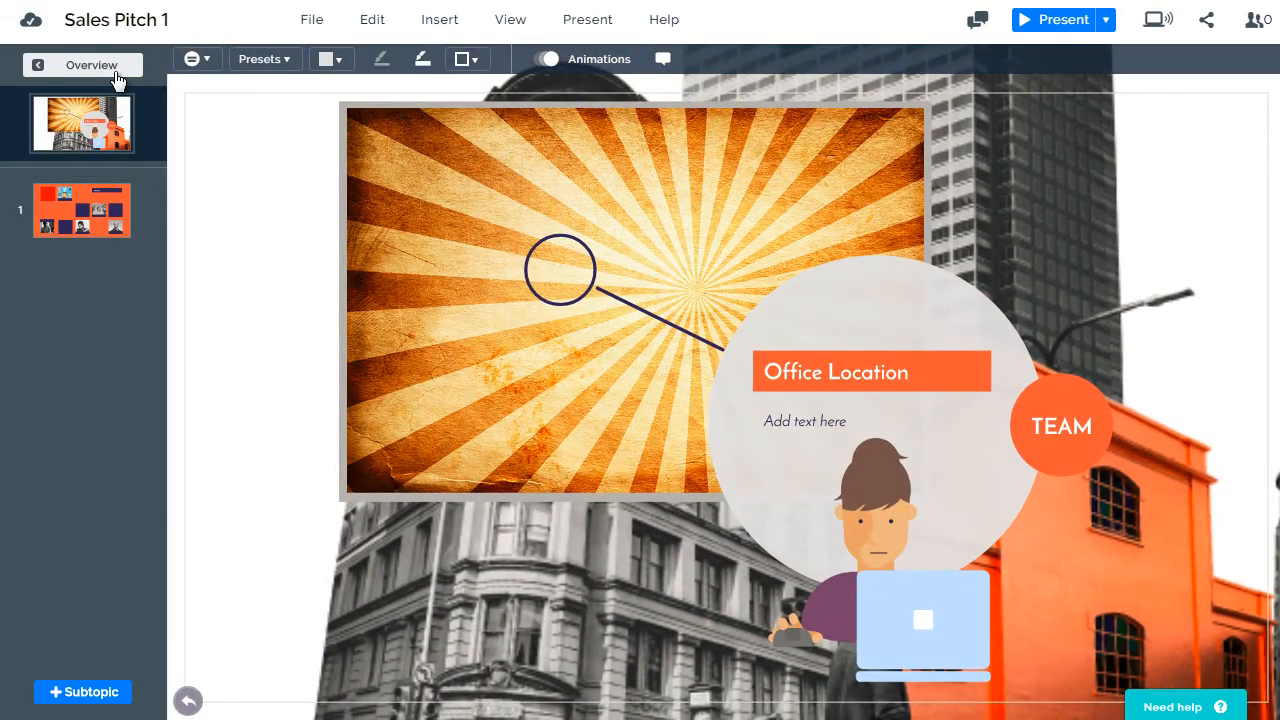
{"action": "left_click", "coordinate": [115, 70]}
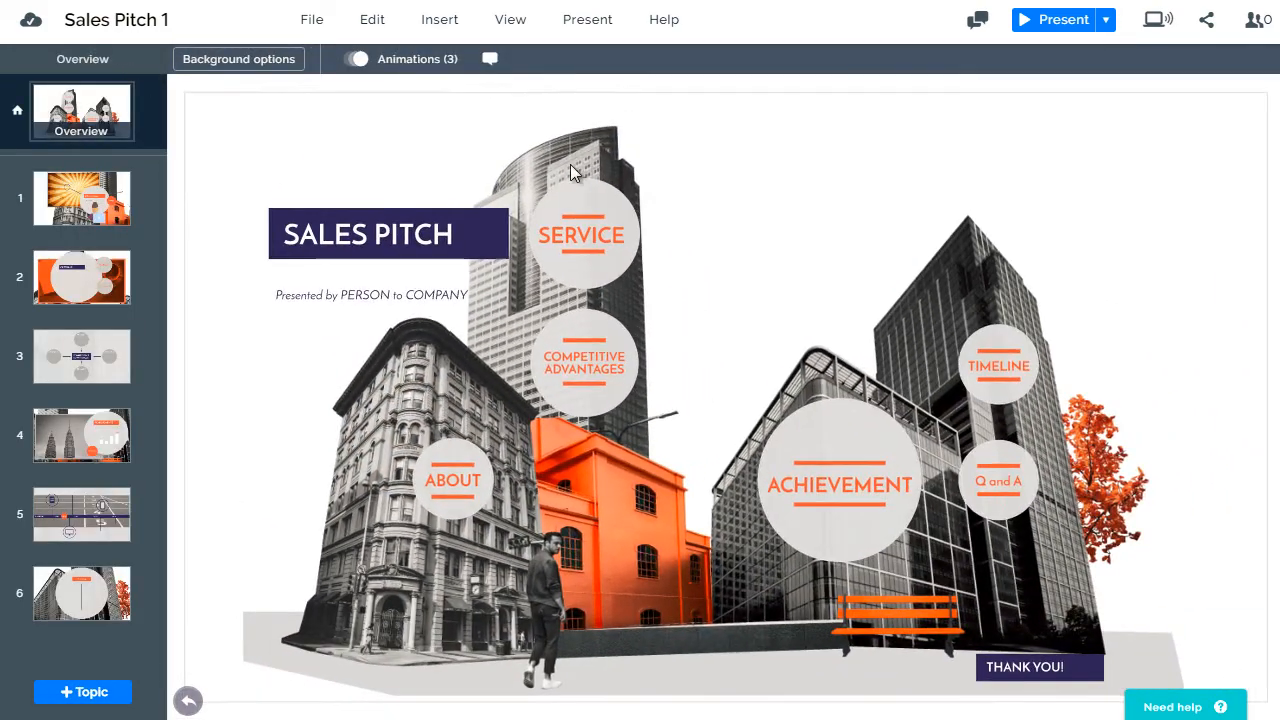
{"action": "left_click", "coordinate": [520, 130]}
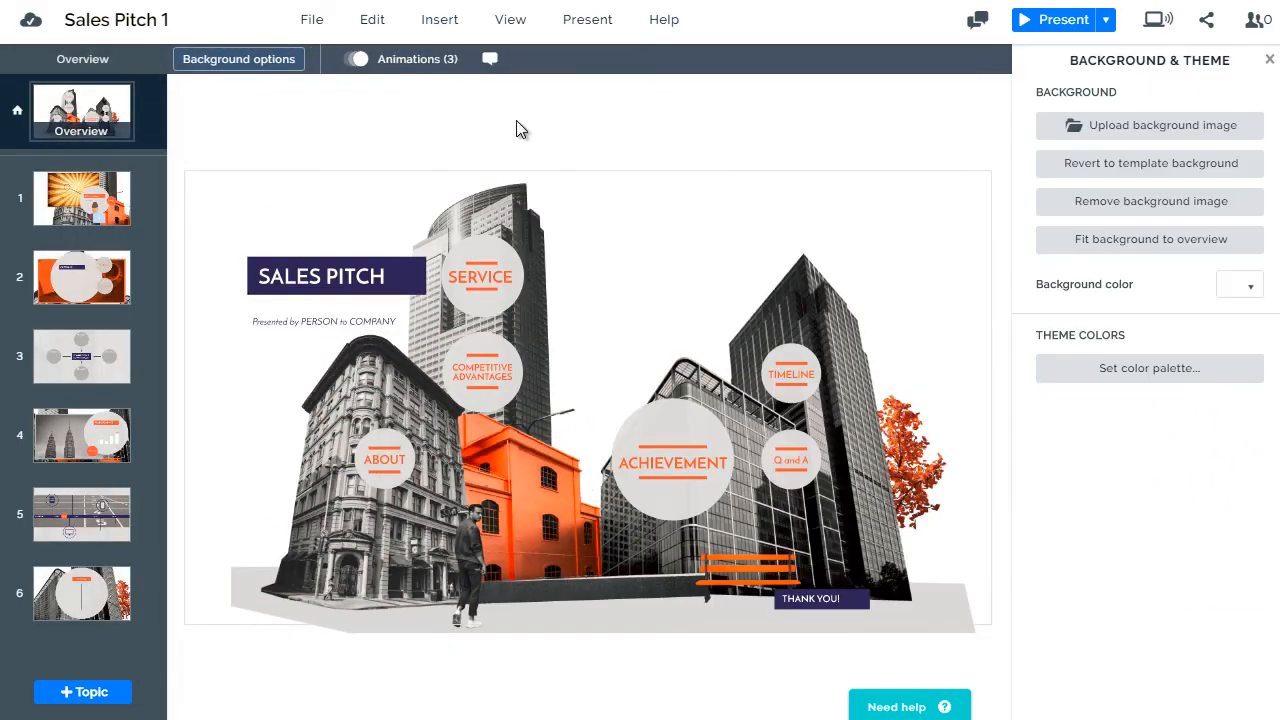
{"action": "left_click_drag", "start_coordinate": [500, 281], "coordinate": [506, 267]}
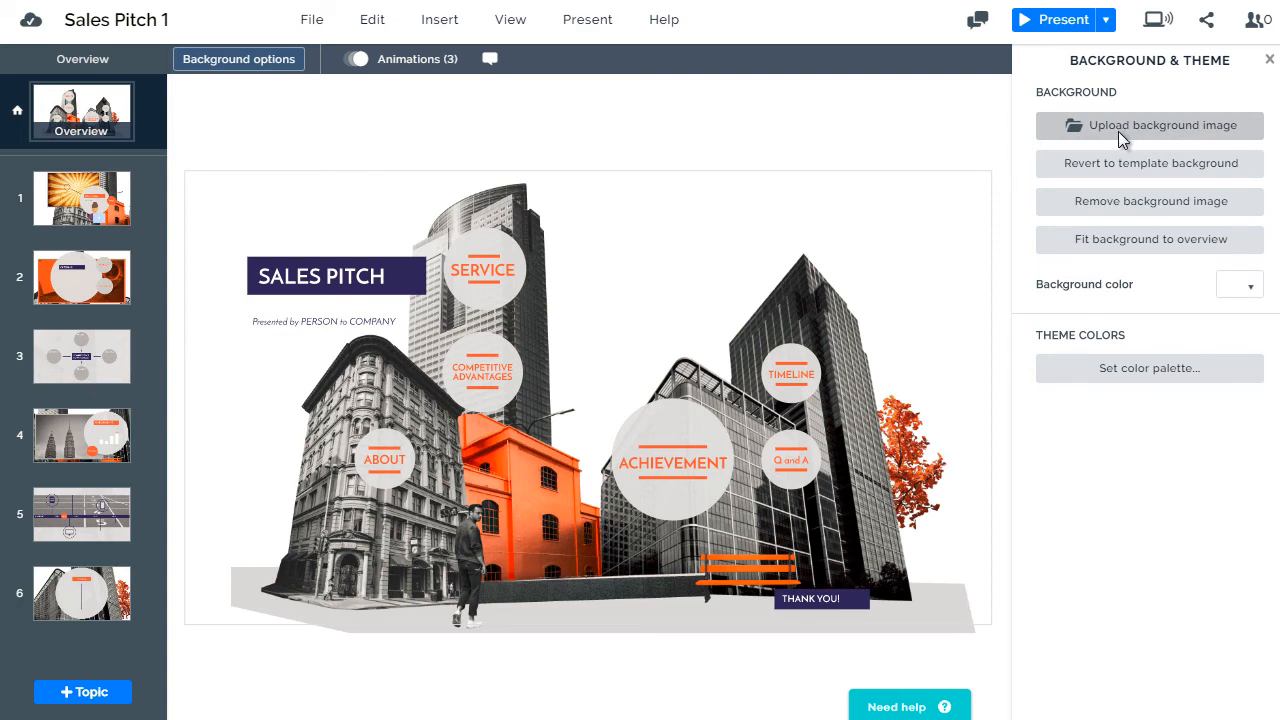
Step: Remove the city background image from the overview
{"action": "left_click", "coordinate": [1120, 210]}
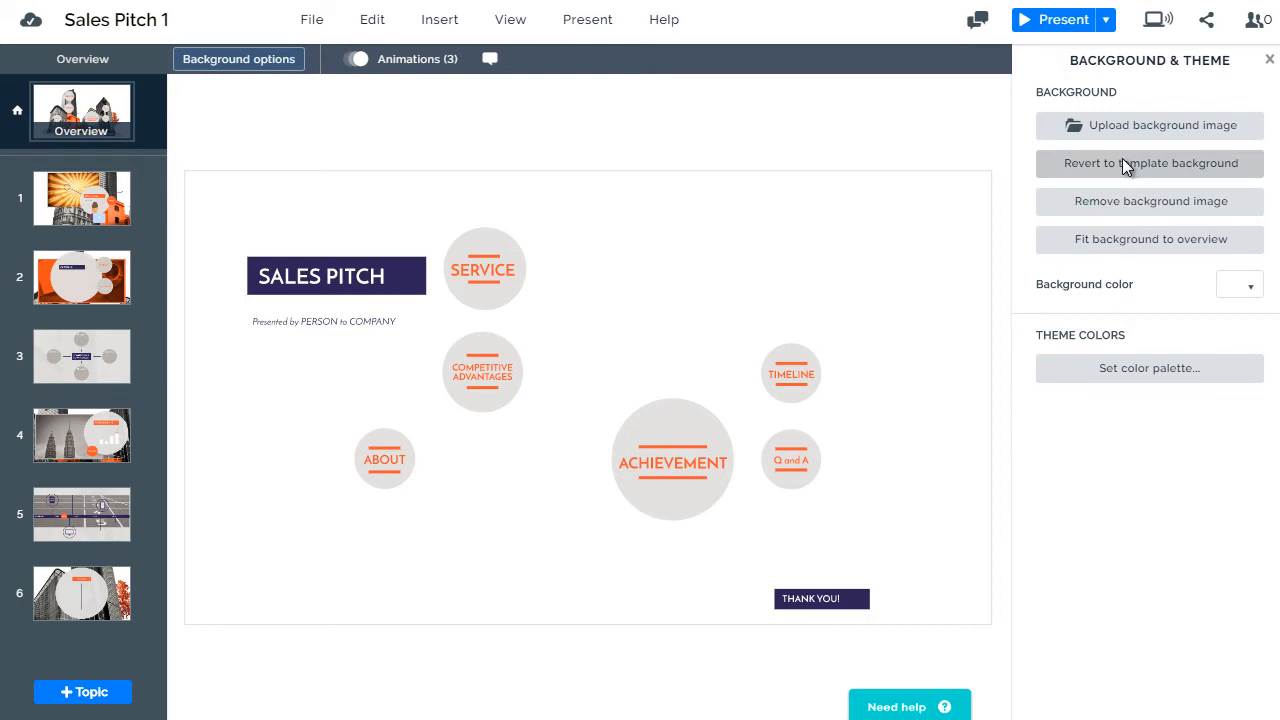
Step: Restore the template background and replace it with the outsourcing image from the Royalty Free Images folder
{"action": "left_click", "coordinate": [1122, 174]}
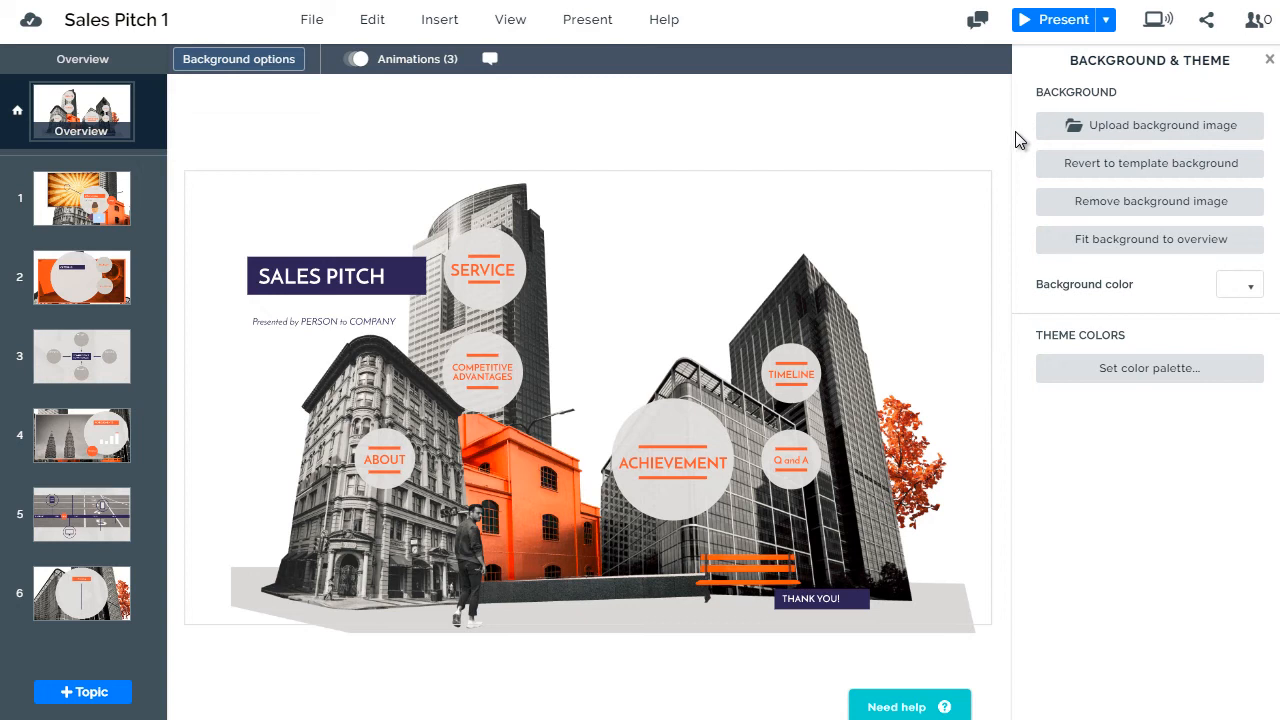
{"action": "left_click", "coordinate": [1098, 126]}
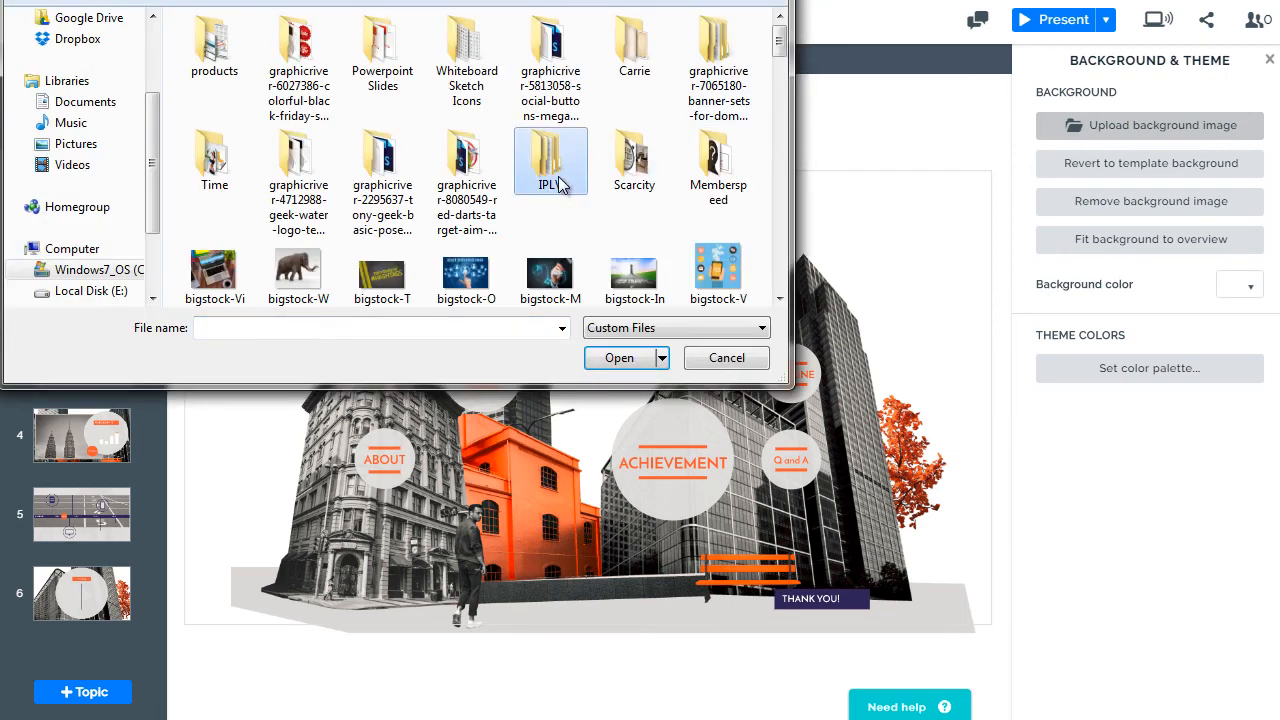
{"action": "scroll", "coordinate": [560, 185], "scroll_direction": "down", "scroll_amount": 2}
{"action": "left_click_drag", "start_coordinate": [512, 0], "coordinate": [622, 0]}
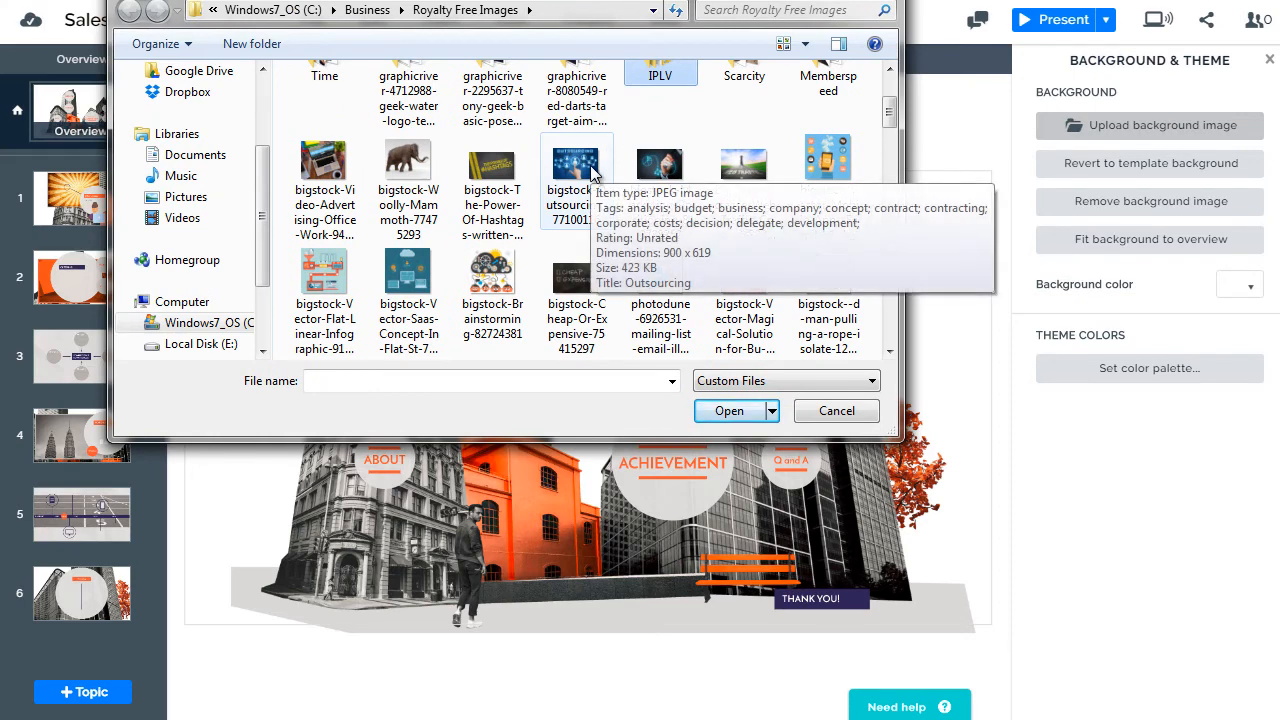
{"action": "scroll", "coordinate": [592, 172], "scroll_direction": "down", "scroll_amount": 5}
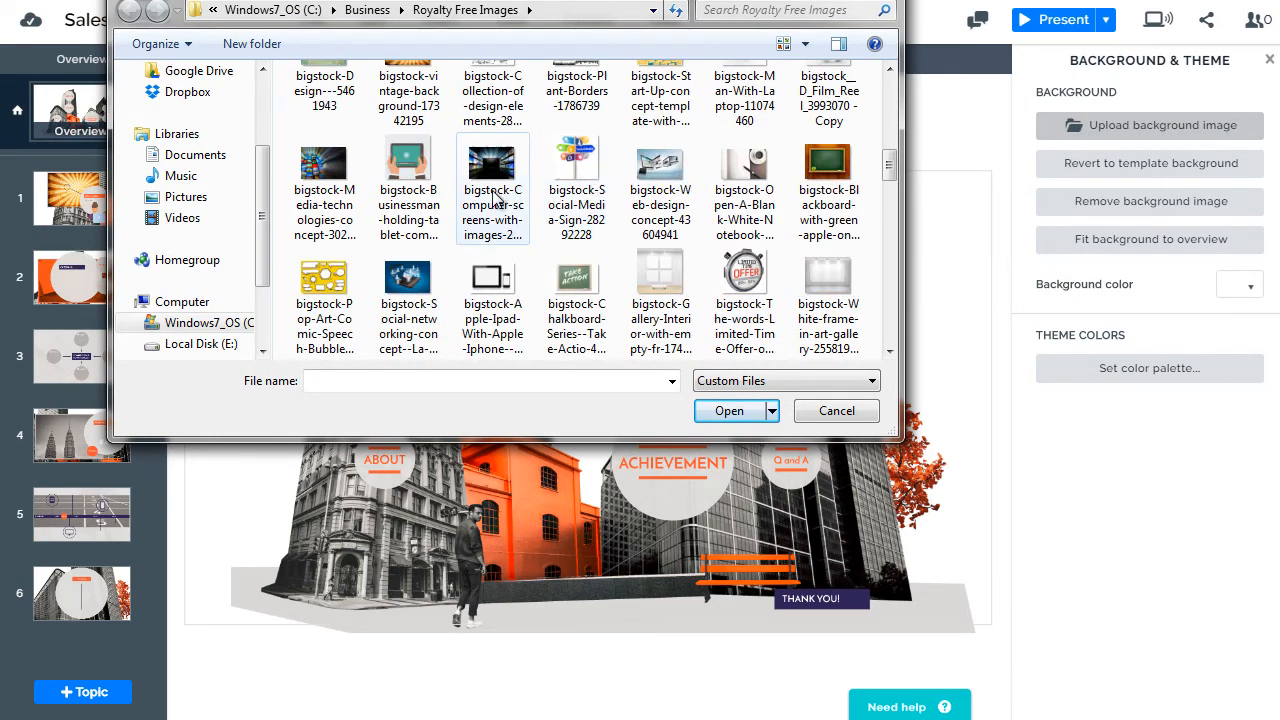
{"action": "left_click", "coordinate": [345, 188]}
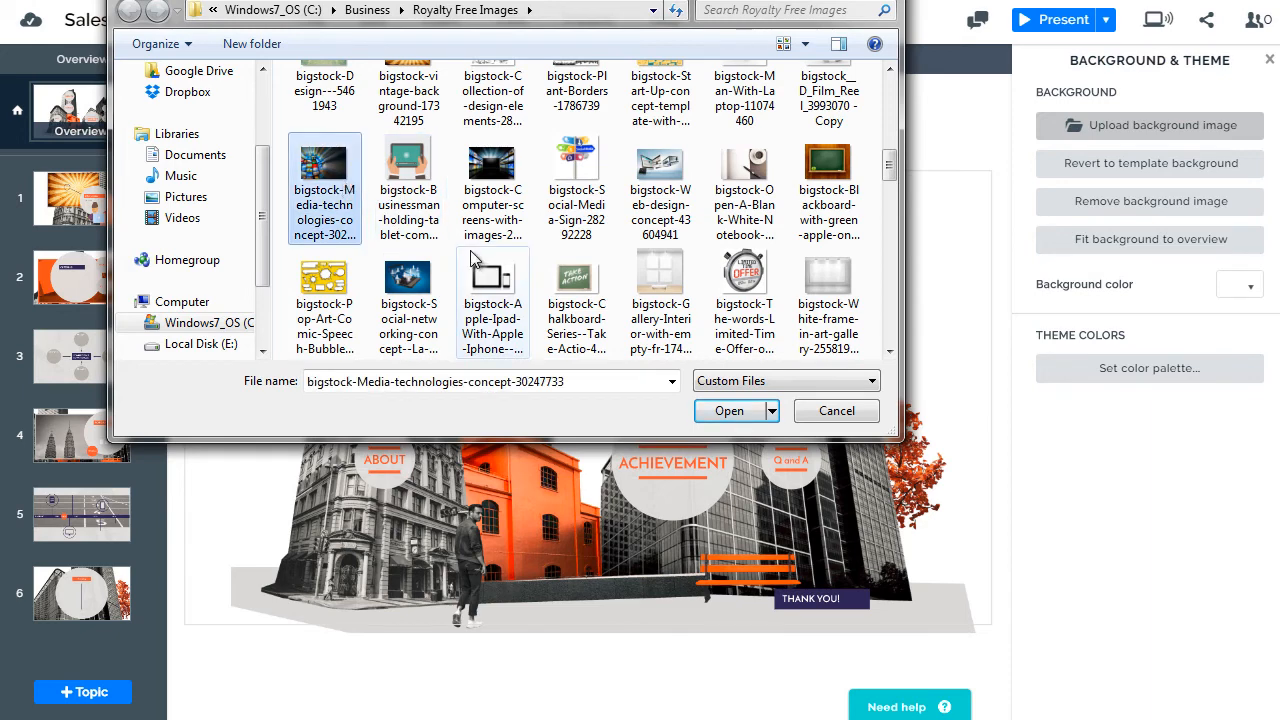
{"action": "scroll", "coordinate": [470, 262], "scroll_direction": "up", "scroll_amount": 3}
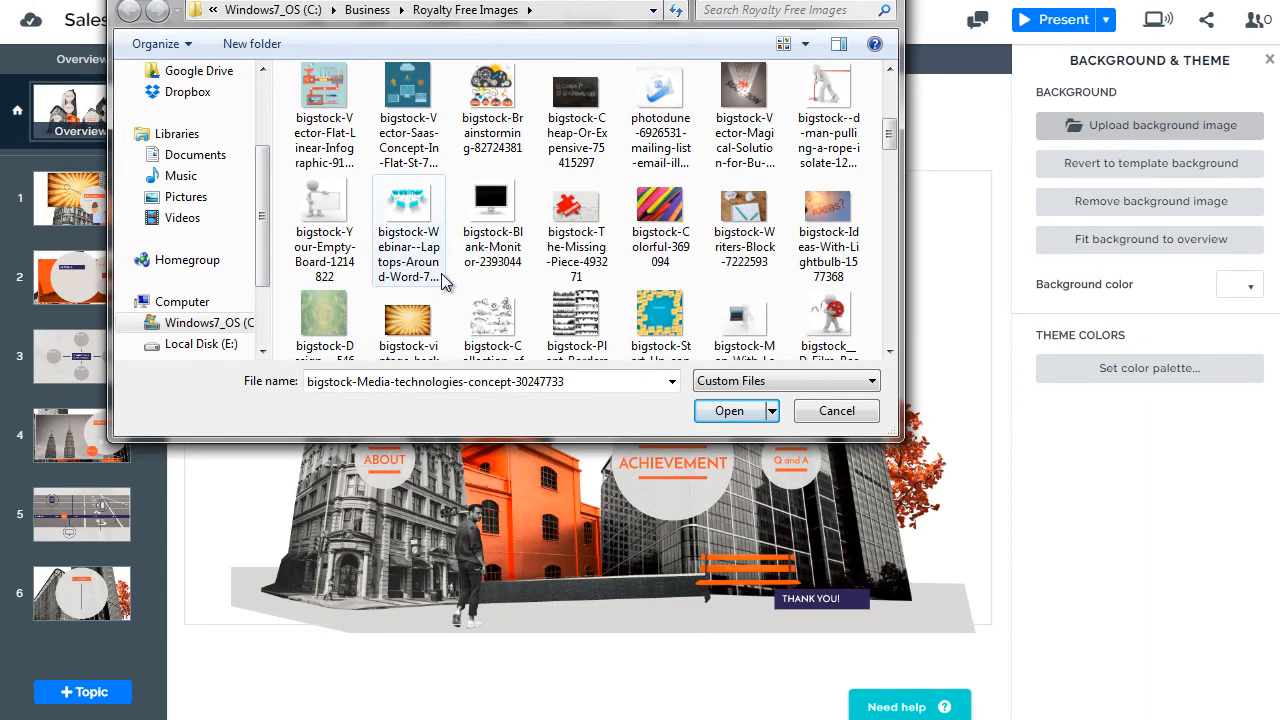
{"action": "scroll", "coordinate": [545, 190], "scroll_direction": "up", "scroll_amount": 3}
{"action": "double_click", "coordinate": [592, 220]}
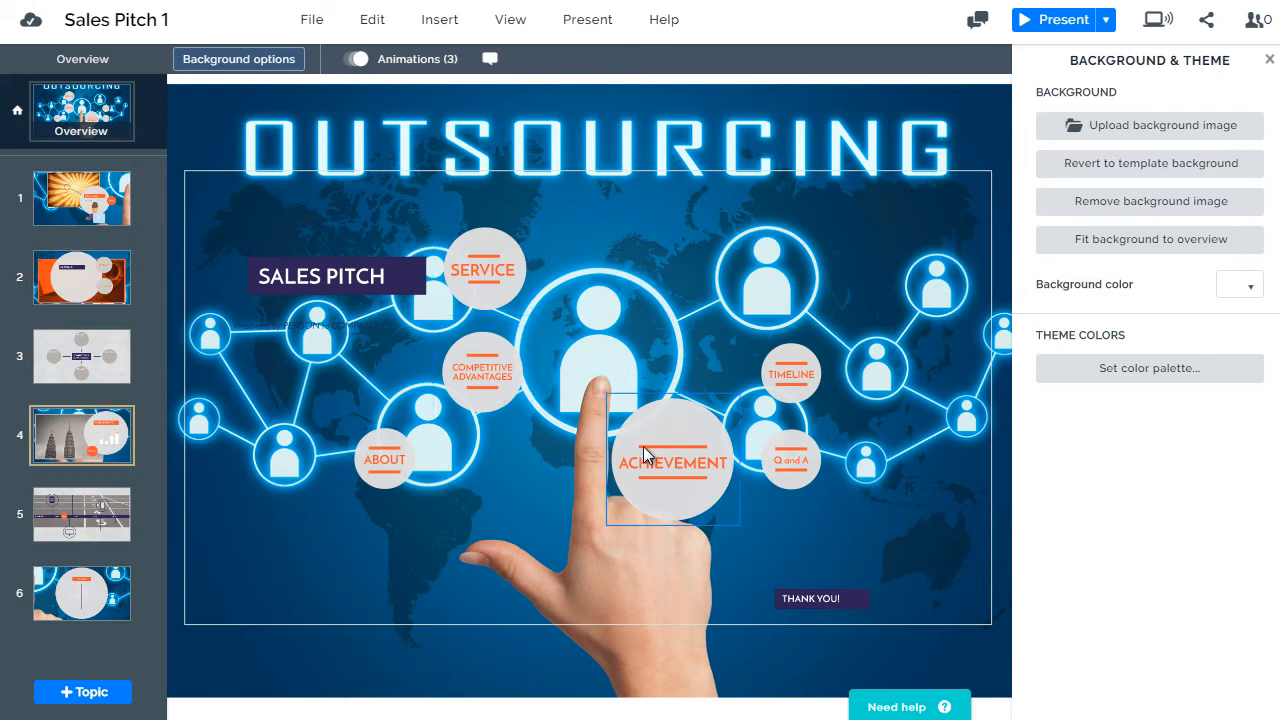
Step: Move the ACHIEVEMENT circle onto the large central person icon and enlarge it to fill the glowing ring
{"action": "left_click_drag", "start_coordinate": [669, 456], "coordinate": [589, 320]}
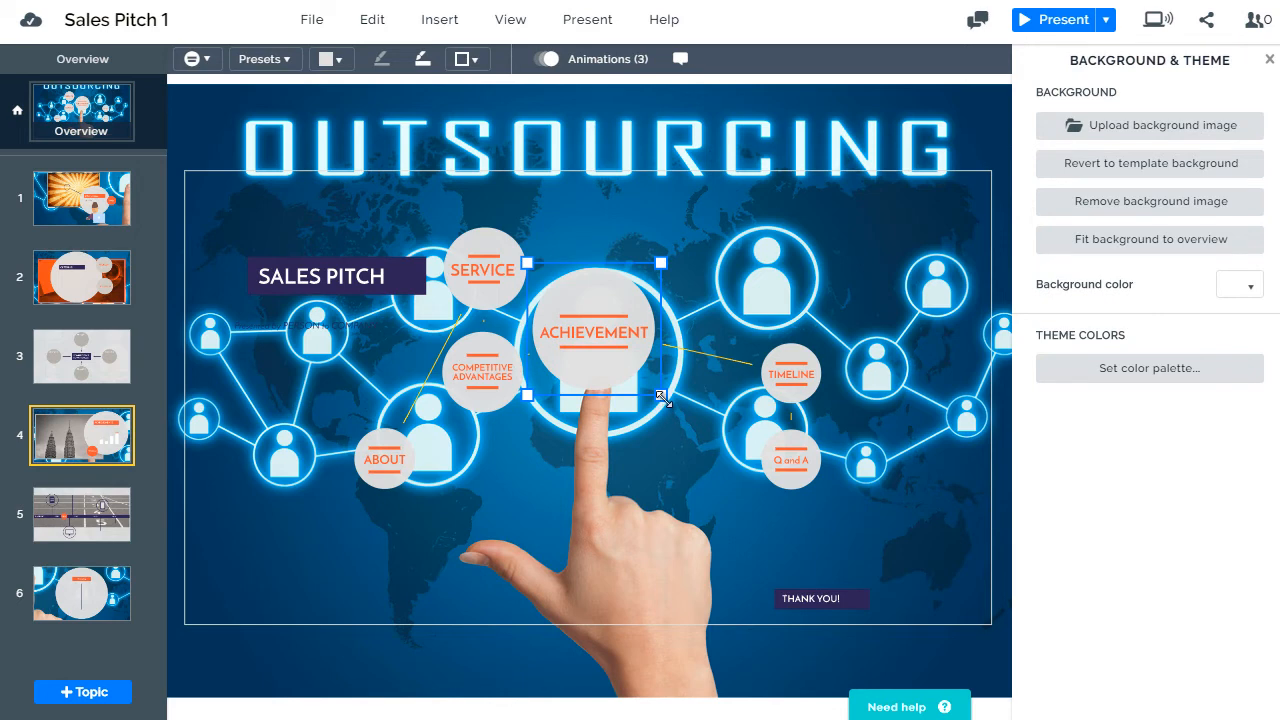
{"action": "left_click_drag", "start_coordinate": [665, 410], "coordinate": [696, 455]}
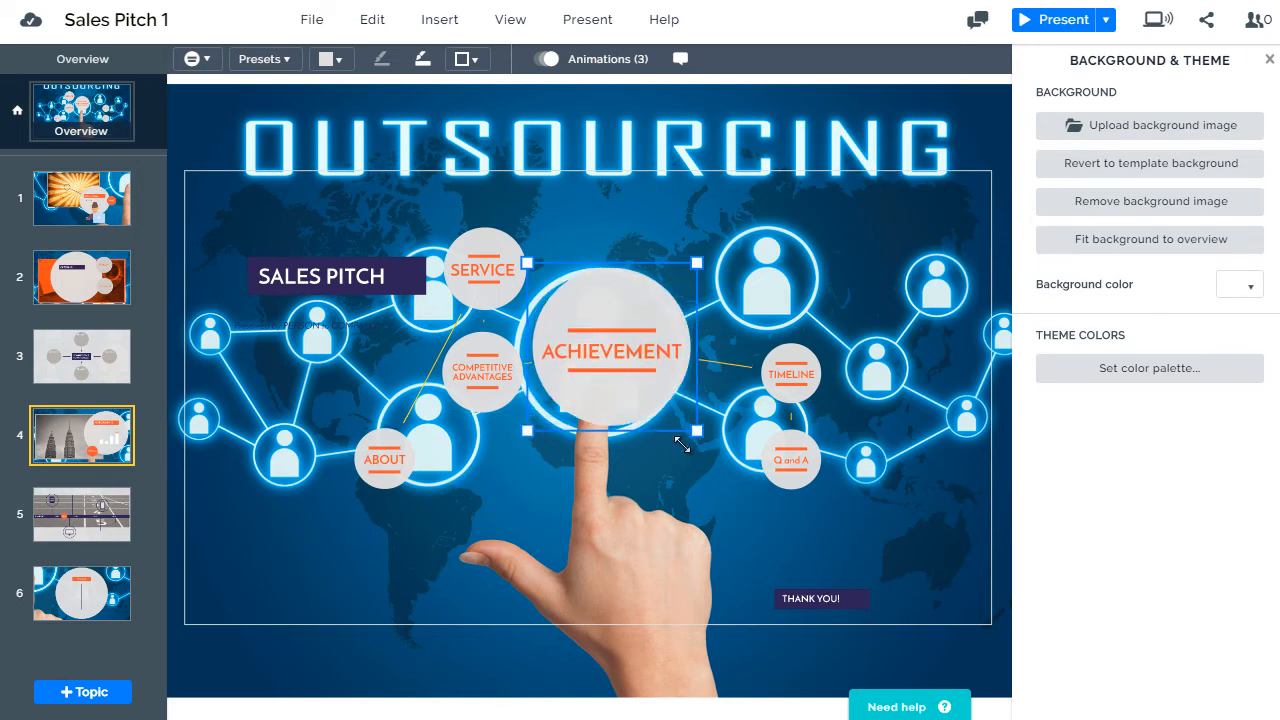
{"action": "mouse_move", "coordinate": [625, 306]}
{"action": "left_mouse_down"}
{"action": "mouse_move", "coordinate": [621, 253]}
{"action": "mouse_move", "coordinate": [619, 322]}
{"action": "mouse_move", "coordinate": [620, 305]}
{"action": "left_mouse_up"}
Step: Fit the TIMELINE circle over the upper person icon to the right of the hand and the Q and A circle over the one below
{"action": "left_click", "coordinate": [797, 378]}
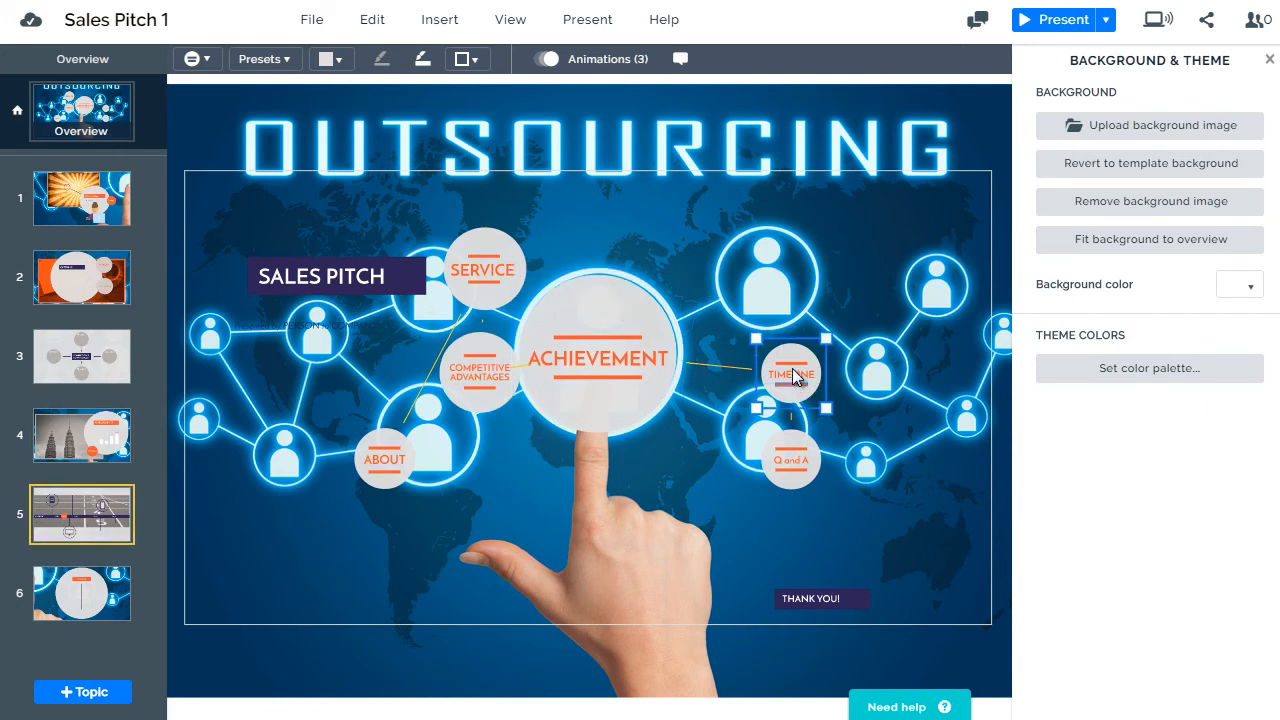
{"action": "left_click_drag", "start_coordinate": [797, 378], "coordinate": [761, 236]}
{"action": "left_click_drag", "start_coordinate": [797, 306], "coordinate": [819, 326]}
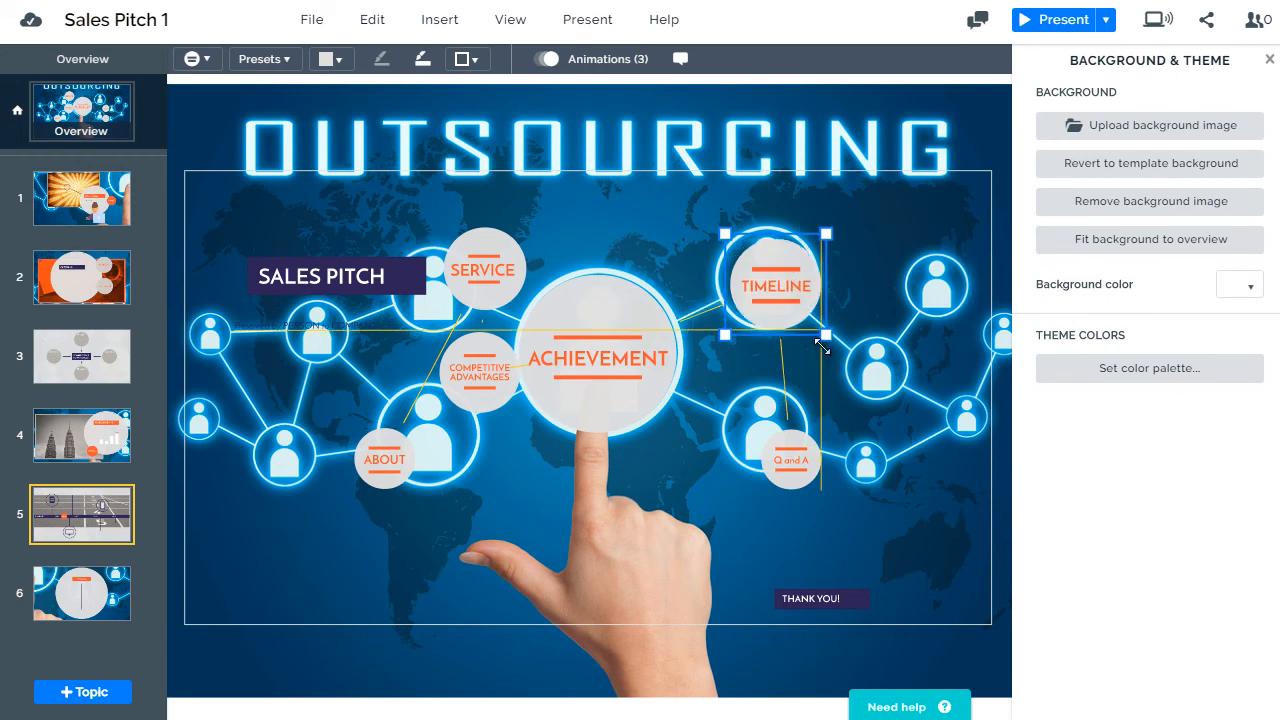
{"action": "left_click", "coordinate": [815, 476]}
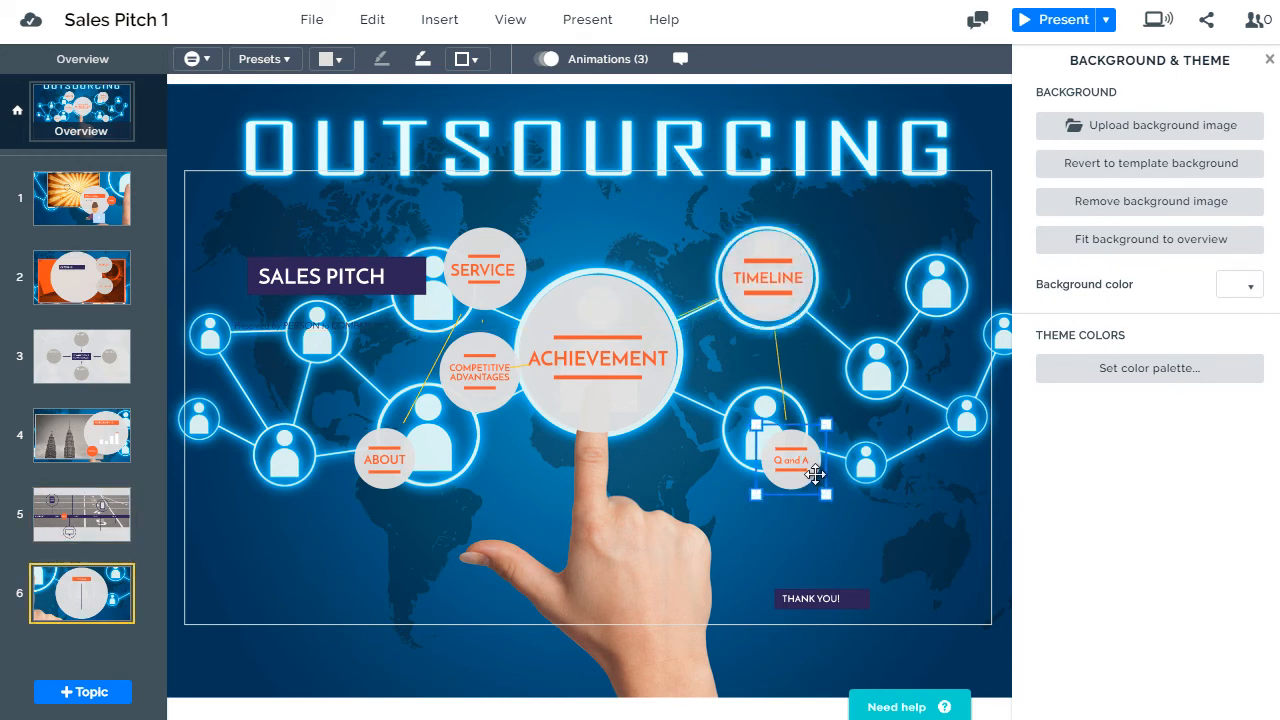
{"action": "left_click_drag", "start_coordinate": [815, 476], "coordinate": [808, 432]}
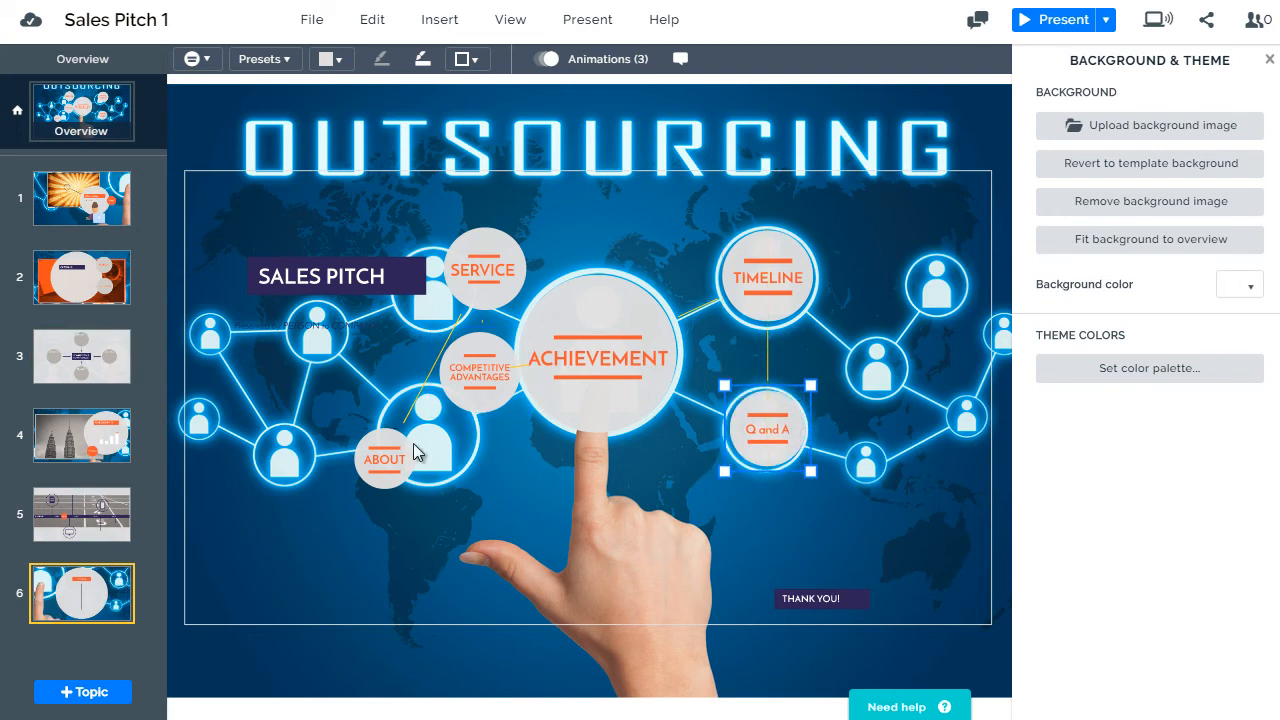
Step: Shift the ABOUT circle up and left off the large person icon, and move the Q and A topic to second place in the topic order
{"action": "left_click_drag", "start_coordinate": [370, 470], "coordinate": [345, 432]}
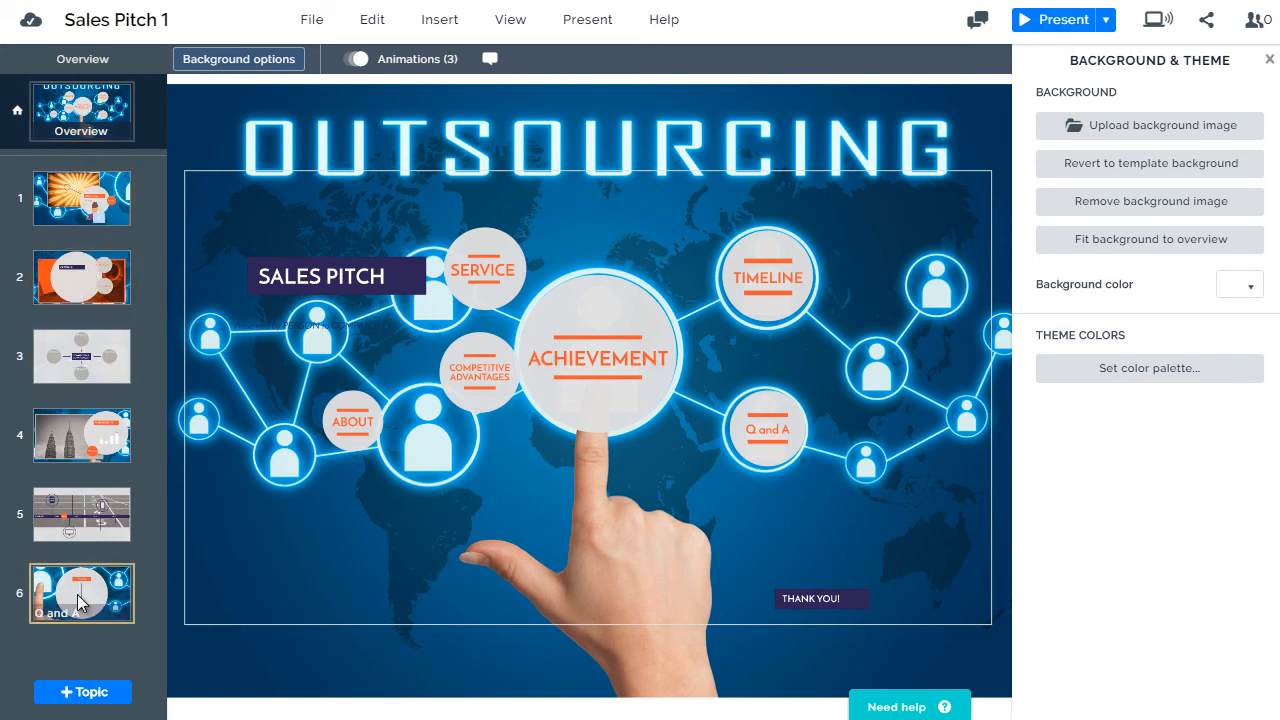
{"action": "left_click_drag", "start_coordinate": [82, 598], "coordinate": [84, 255]}
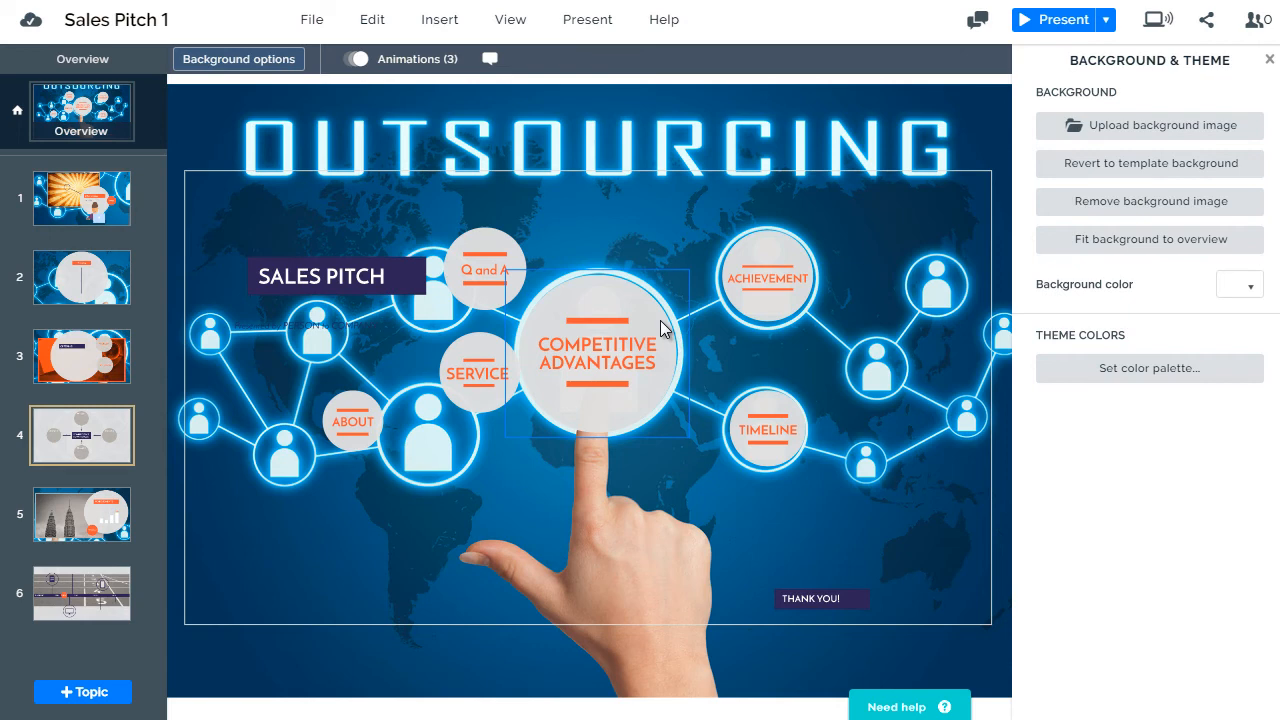
Step: Place the SERVICE, ABOUT and Q and A circles over the lower large, lower small and upper large person icons left of the hand
{"action": "left_click_drag", "start_coordinate": [463, 394], "coordinate": [430, 450]}
{"action": "left_click_drag", "start_coordinate": [326, 402], "coordinate": [267, 451]}
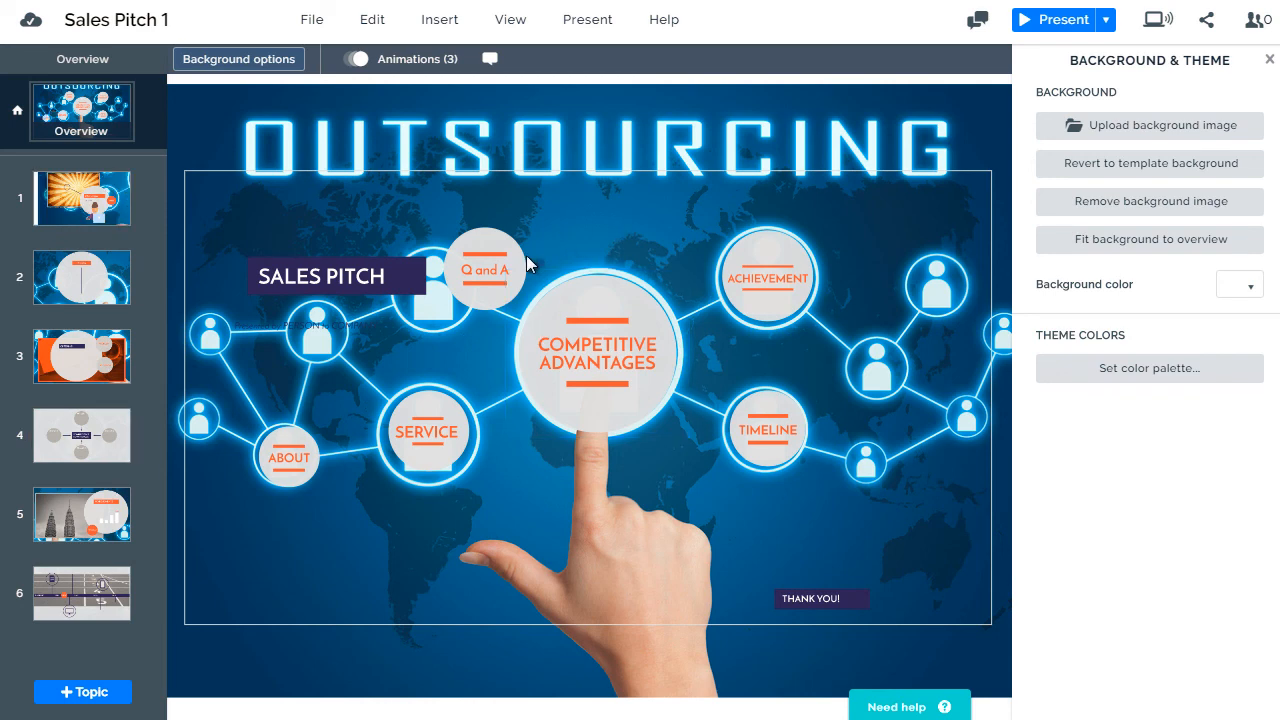
{"action": "left_click_drag", "start_coordinate": [510, 272], "coordinate": [460, 290]}
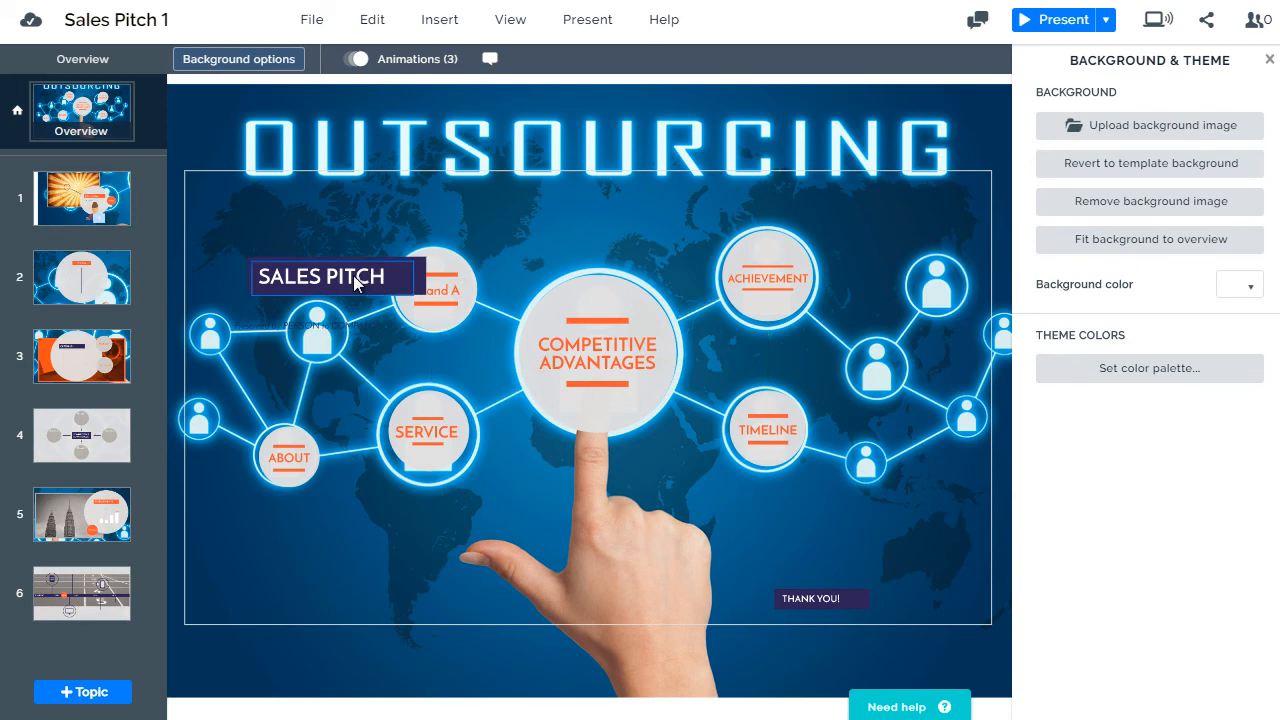
{"action": "left_click_drag", "start_coordinate": [323, 270], "coordinate": [355, 268]}
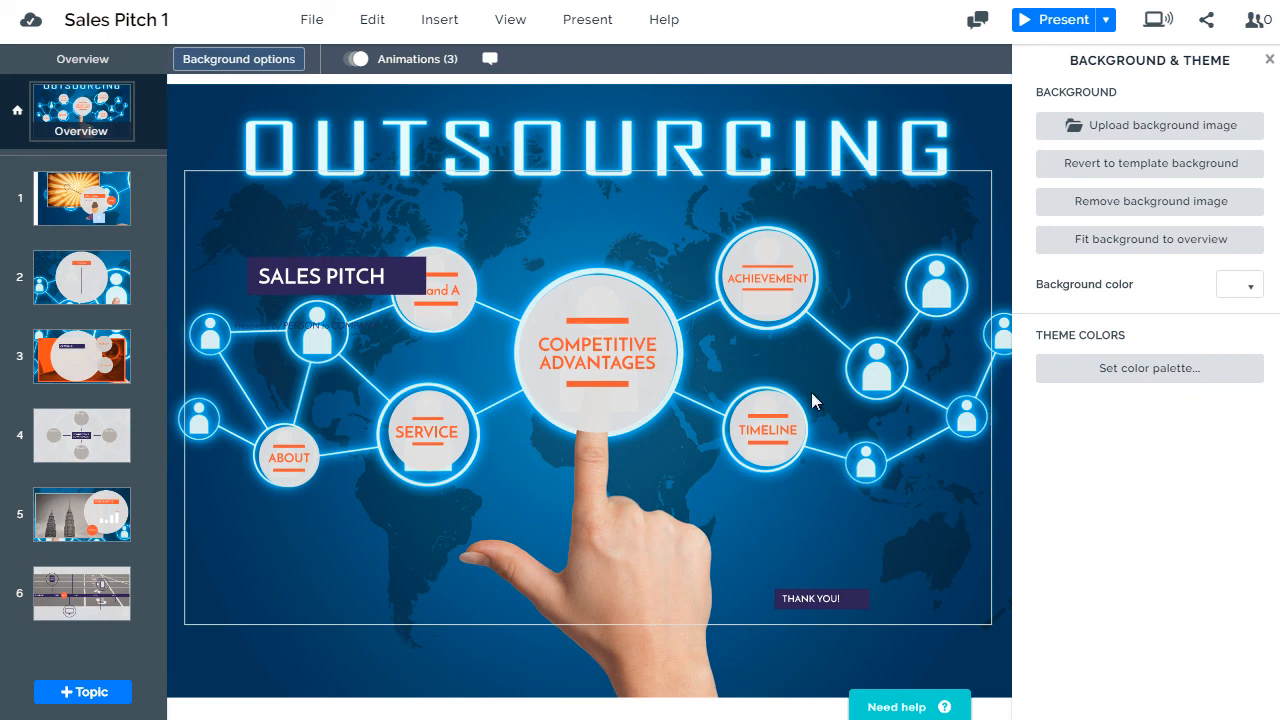
Step: Open the Q and A topic and check its editable title and the question and answer placeholder texts
{"action": "left_click", "coordinate": [100, 279]}
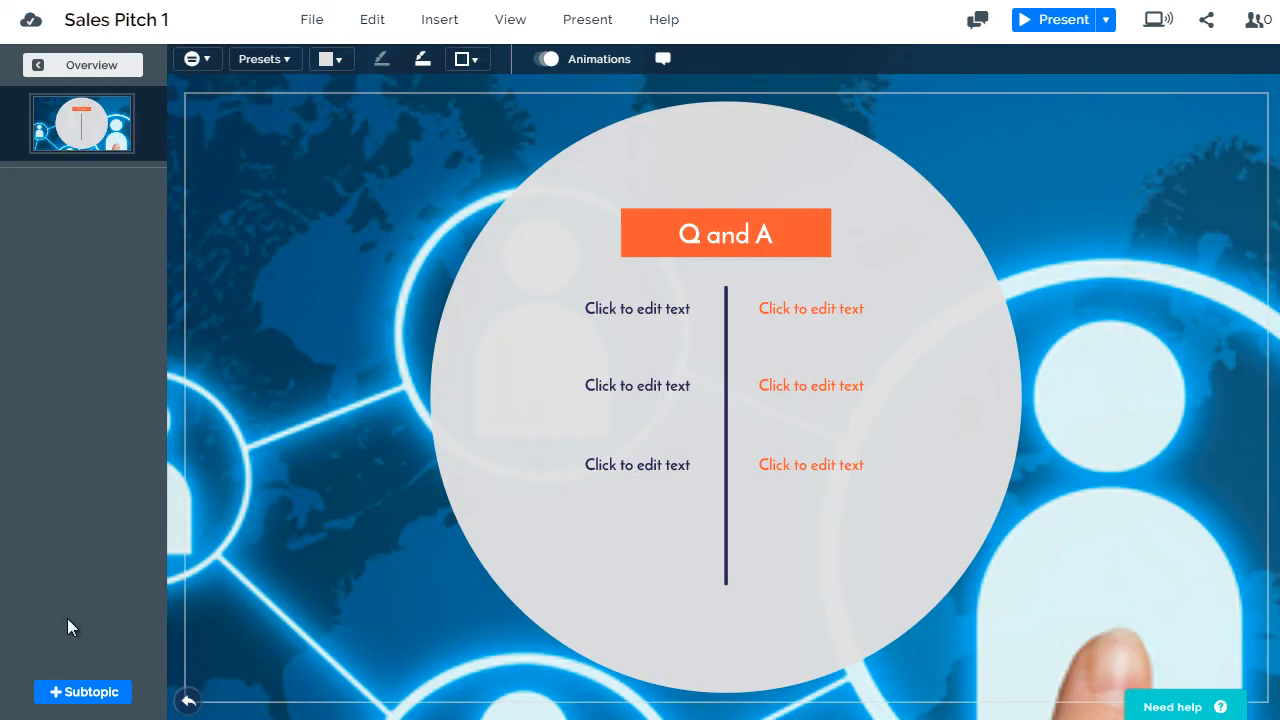
{"action": "left_click", "coordinate": [658, 228]}
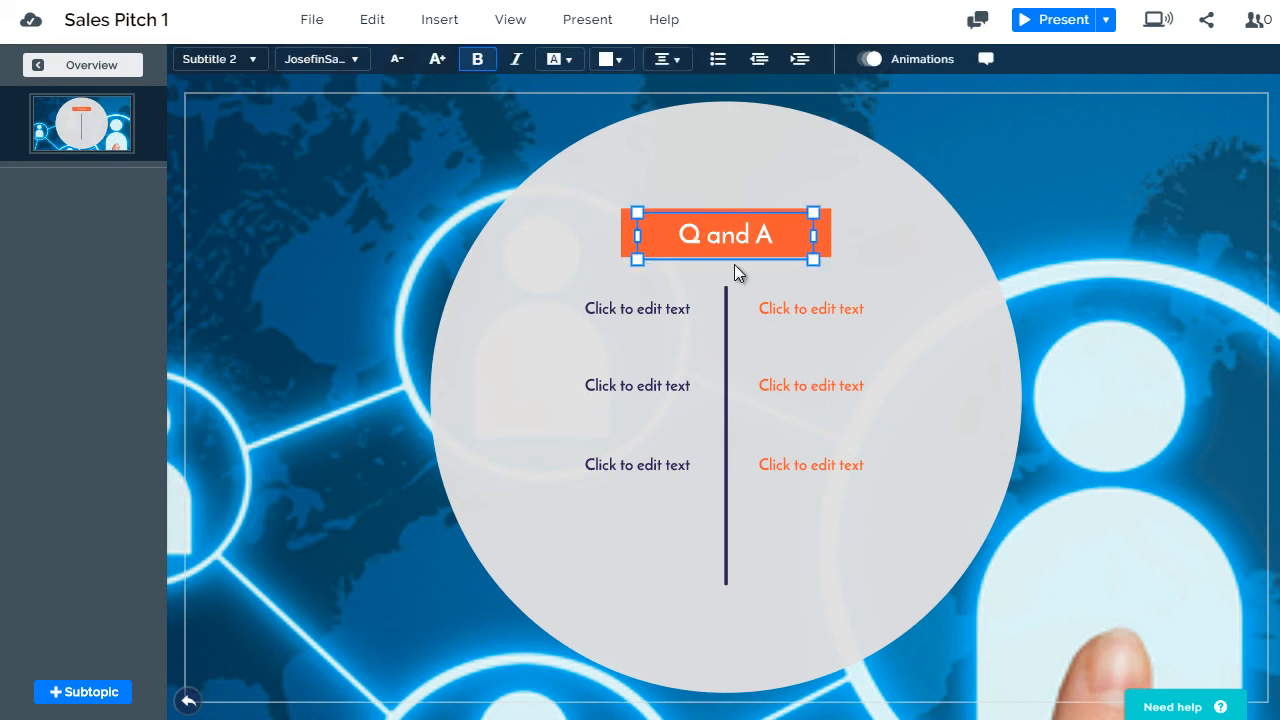
{"action": "left_click", "coordinate": [663, 316]}
{"action": "left_click", "coordinate": [790, 312]}
{"action": "left_click", "coordinate": [782, 389]}
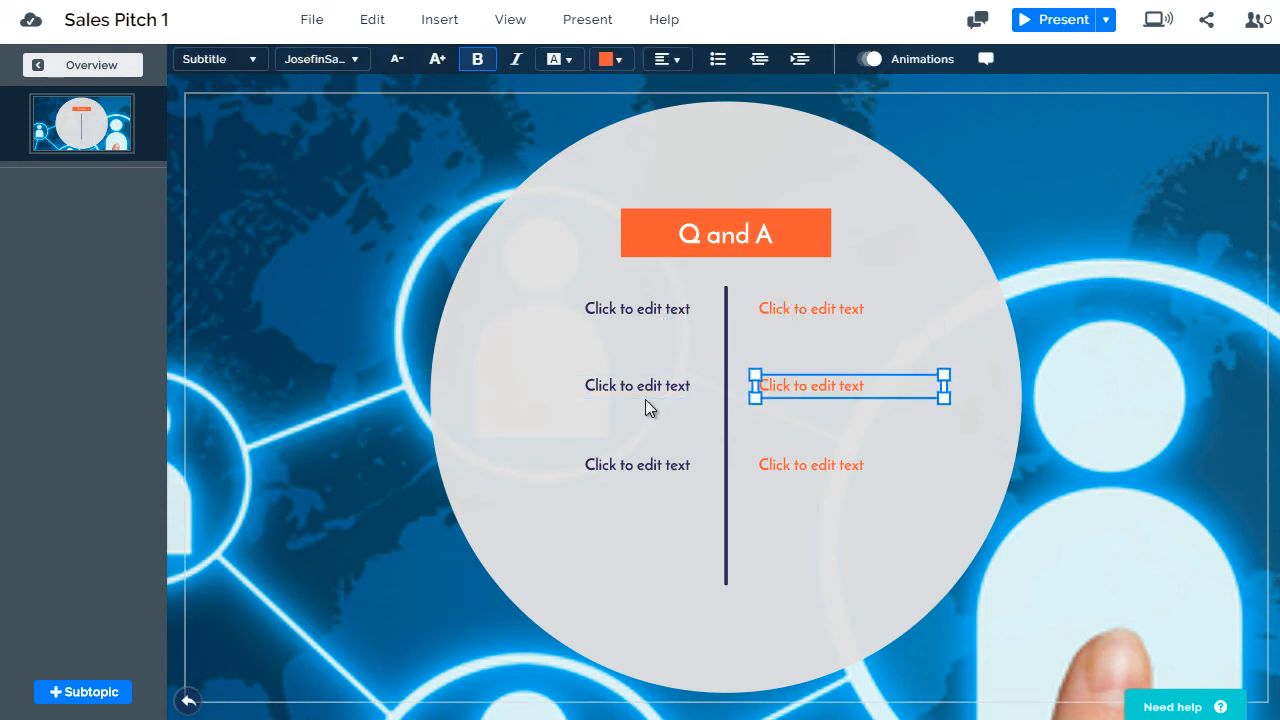
{"action": "double_click", "coordinate": [645, 390]}
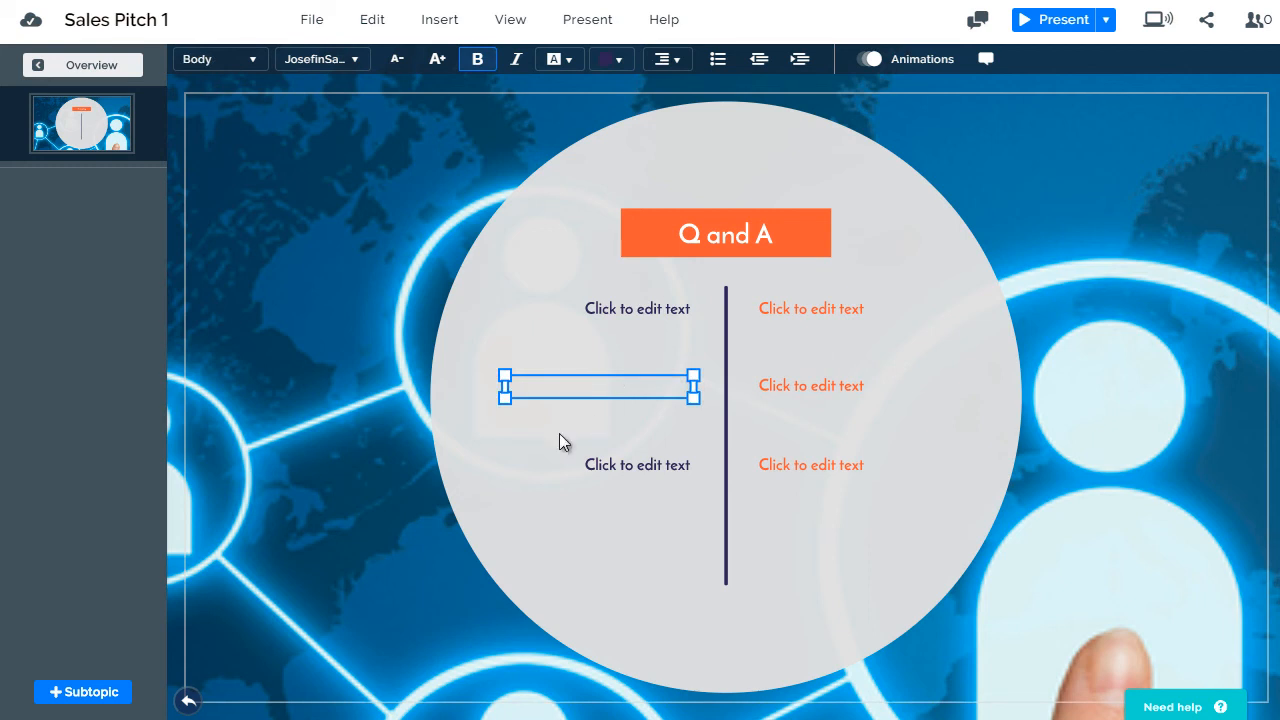
Step: Add three Planet subtopics to the Q and A topic, shifting the first subtopic circle slightly away from the main circle
{"action": "left_click", "coordinate": [92, 693]}
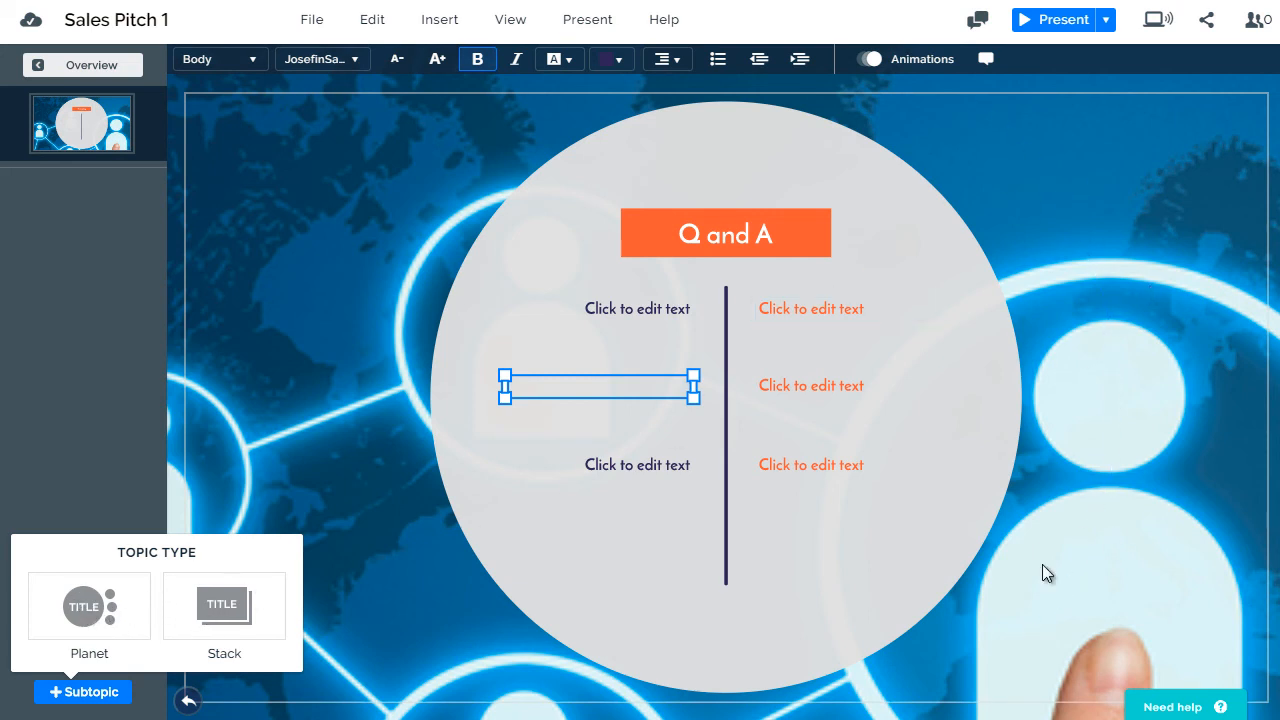
{"action": "left_click", "coordinate": [88, 612]}
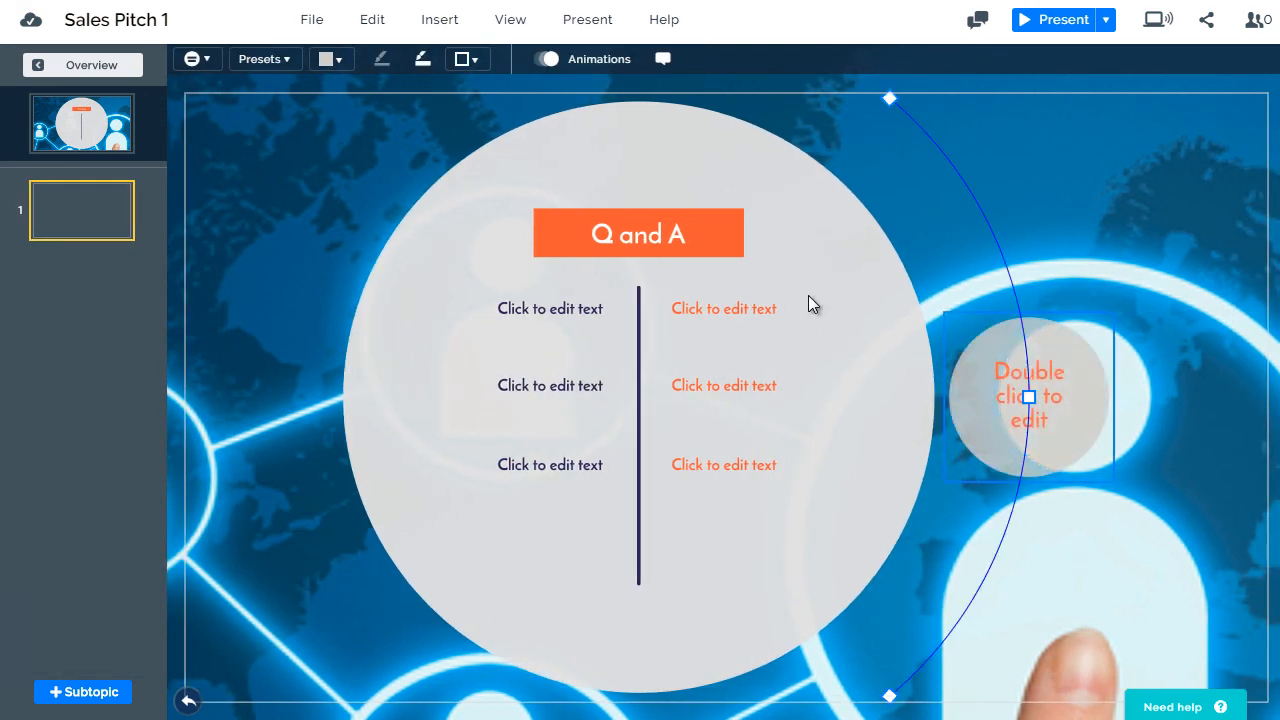
{"action": "left_click_drag", "start_coordinate": [1046, 360], "coordinate": [1077, 363]}
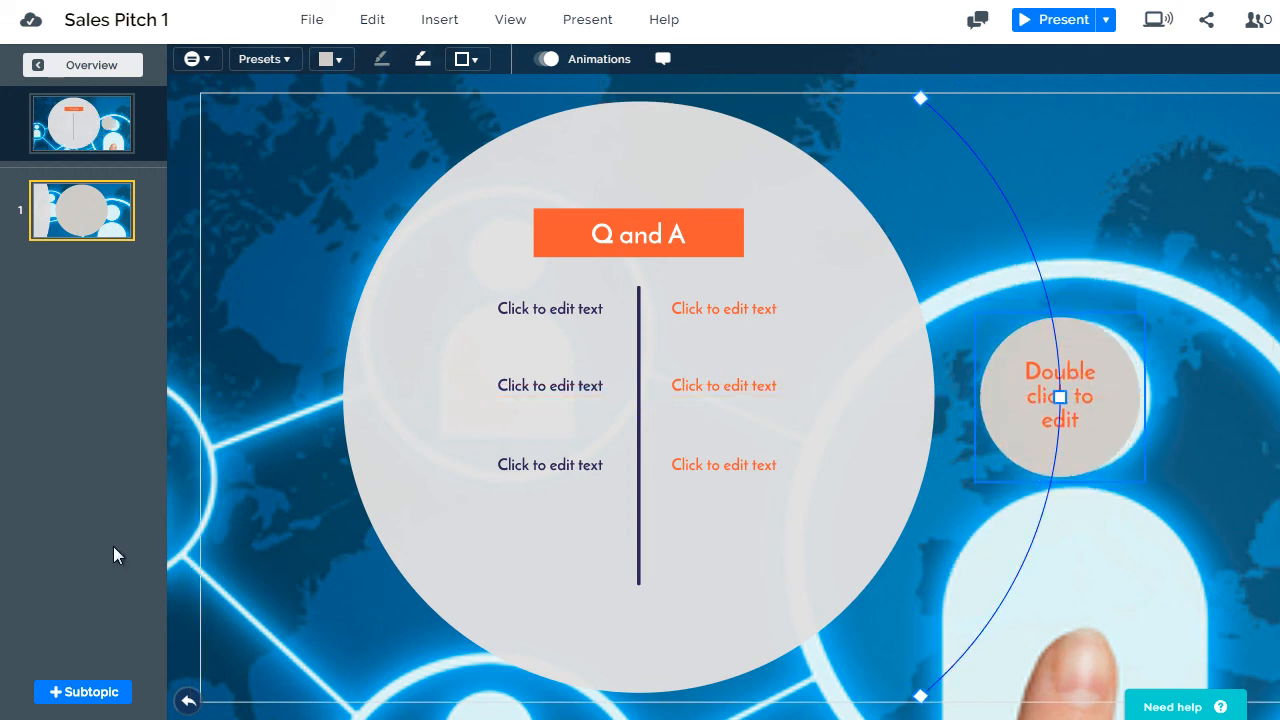
{"action": "left_click", "coordinate": [88, 694]}
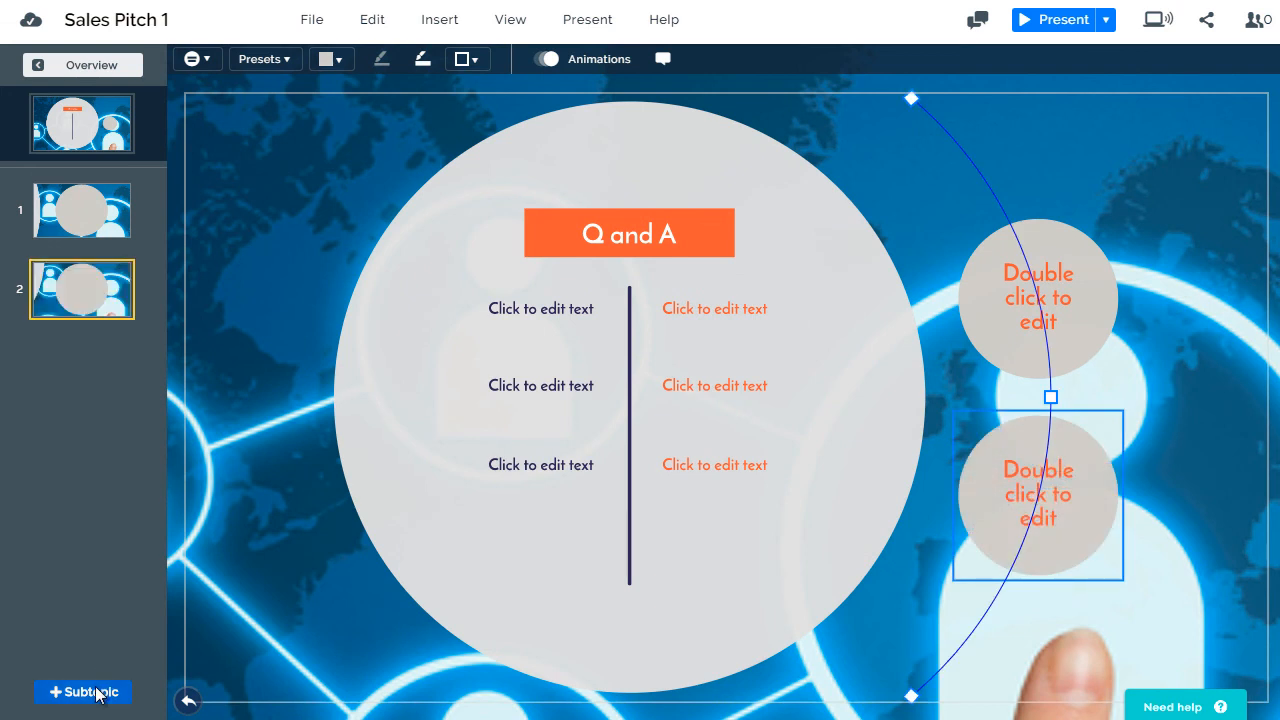
{"action": "left_click", "coordinate": [98, 693]}
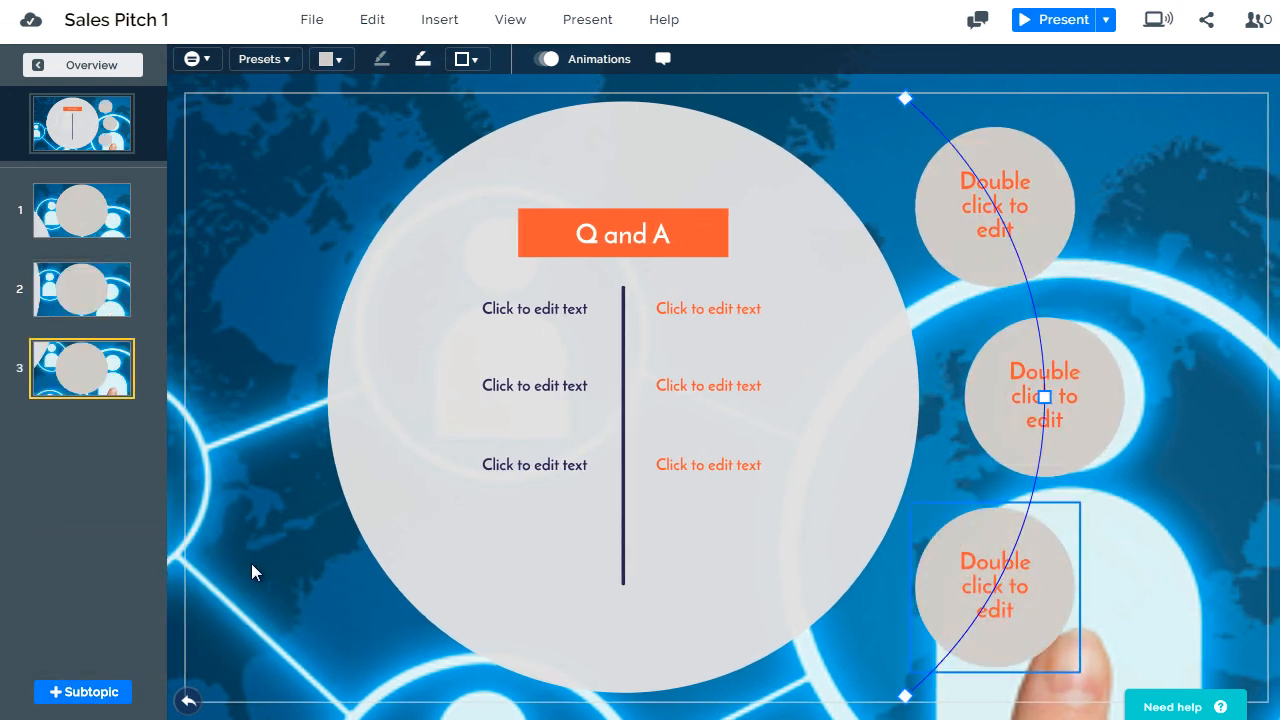
Step: Add a fourth subtopic of type Stack to the Q and A topic and open it
{"action": "left_click", "coordinate": [78, 692]}
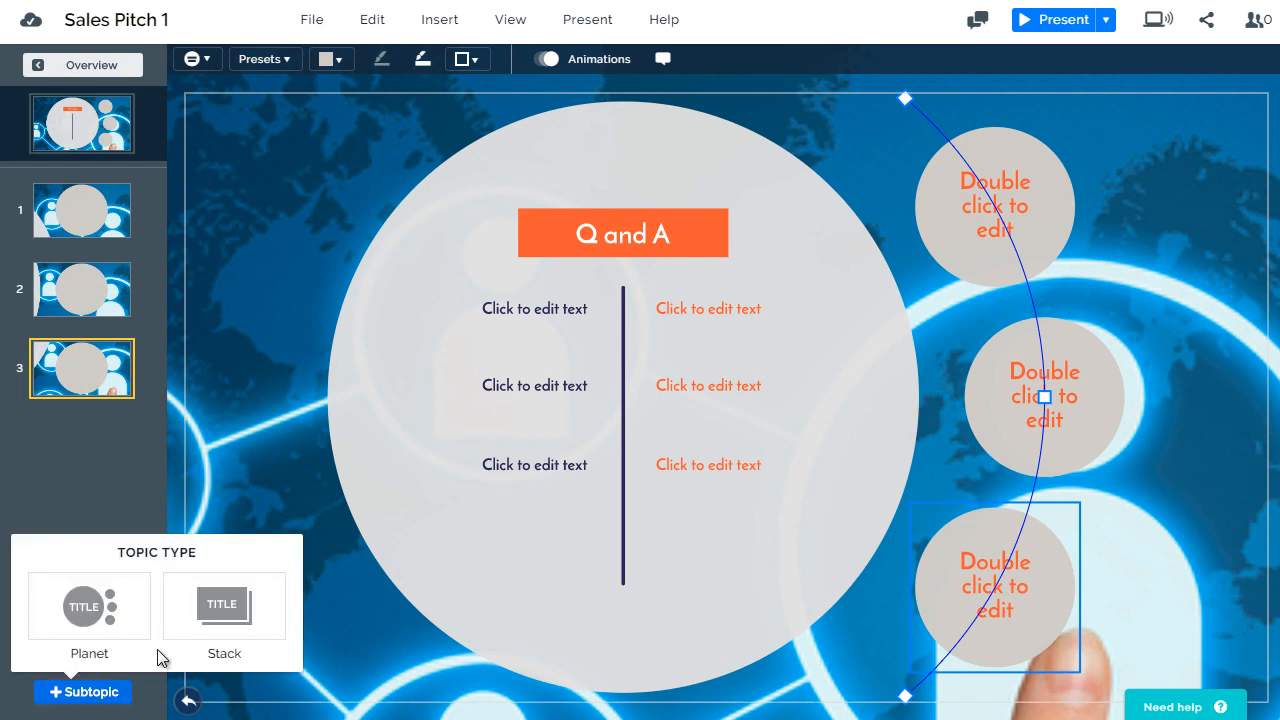
{"action": "left_click", "coordinate": [215, 626]}
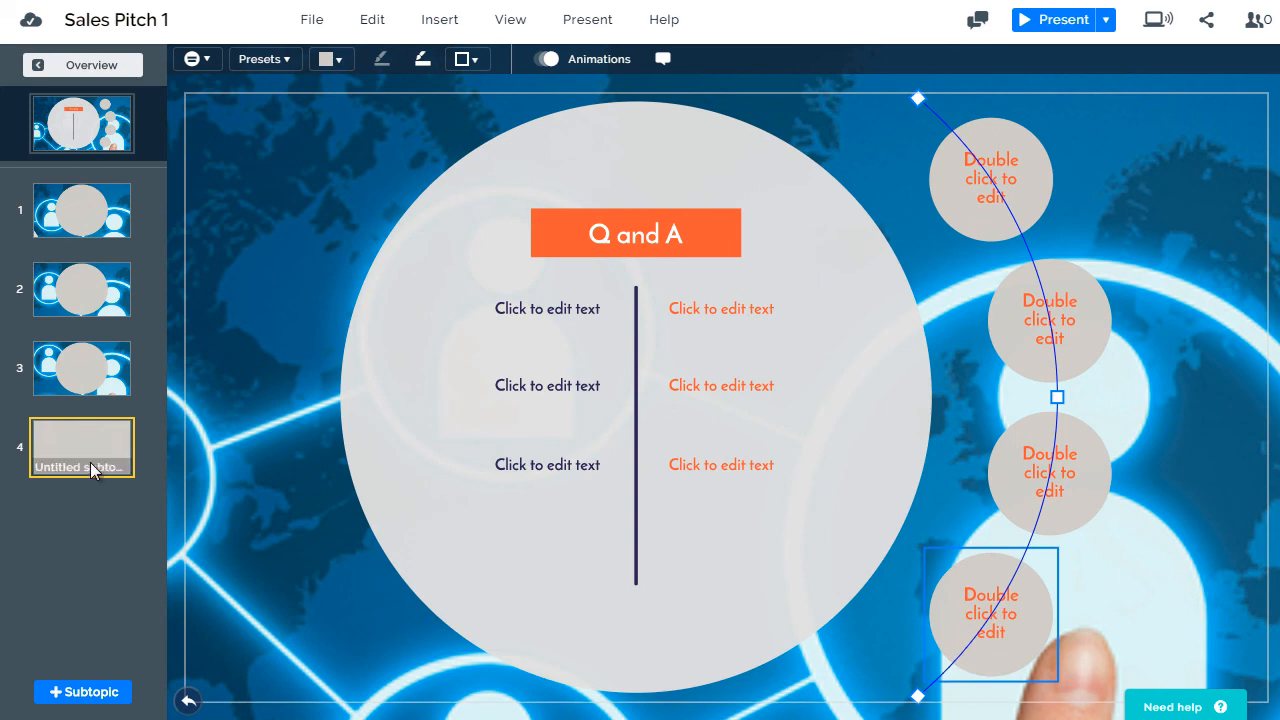
{"action": "left_click", "coordinate": [94, 447]}
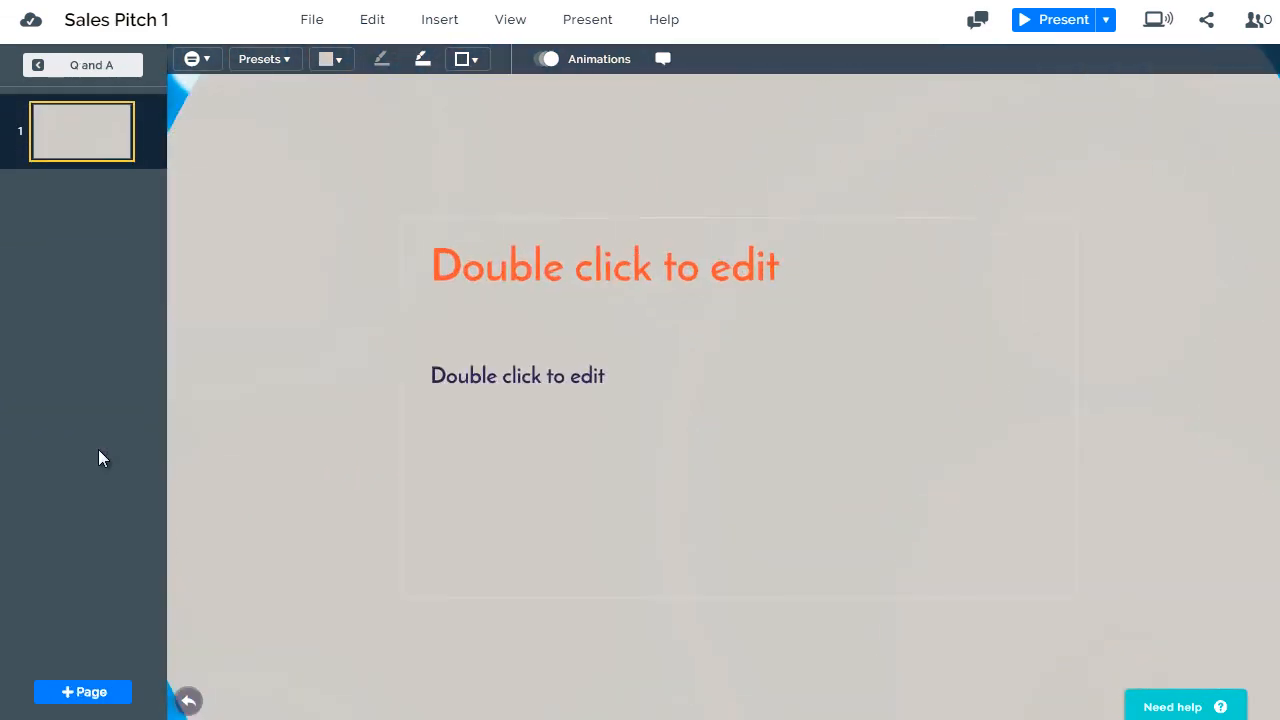